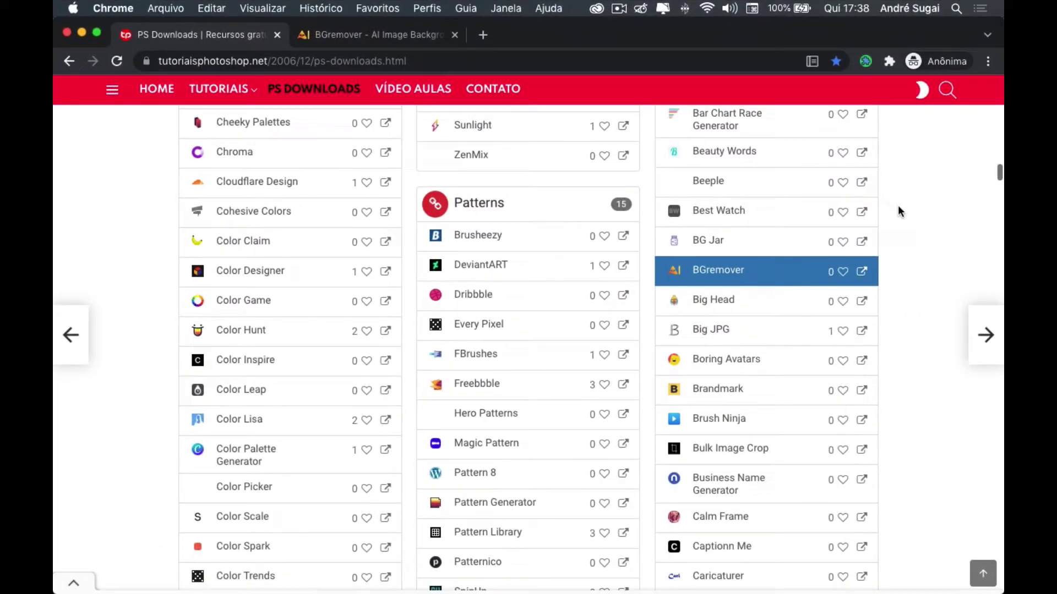
- Scroll the currently open page up to the top and back down again
scroll(885, 268, down, 1)
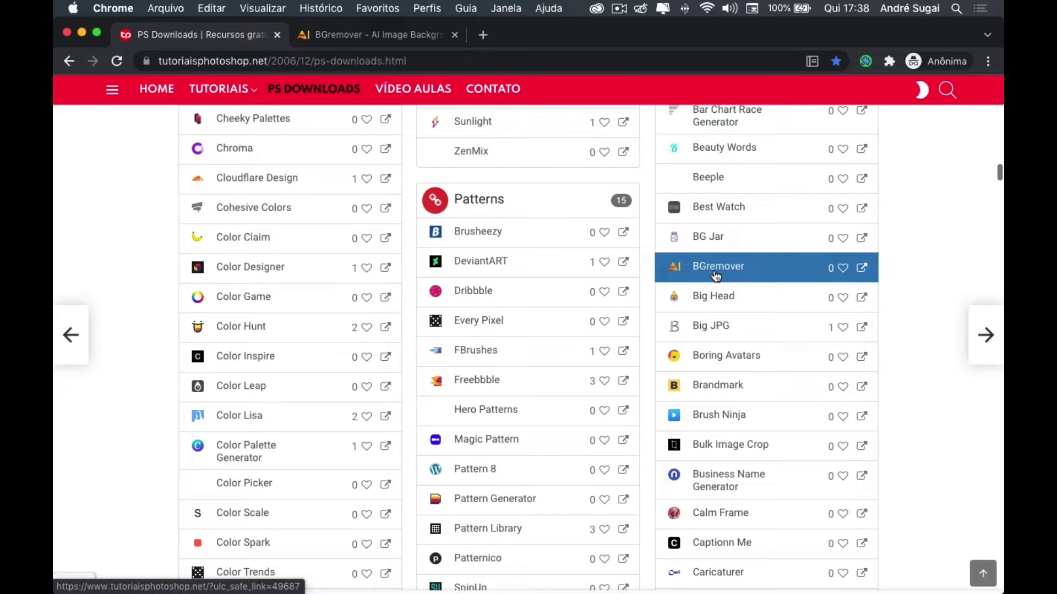
scroll(732, 275, up, 2)
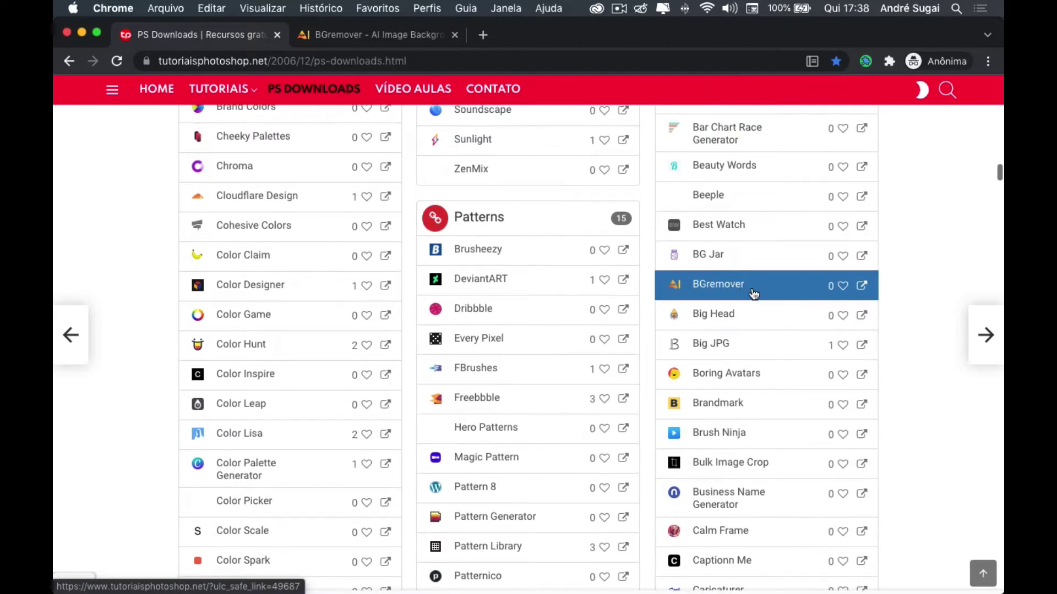
scroll(750, 291, up, 4)
scroll(751, 291, up, 4)
scroll(750, 290, up, 4)
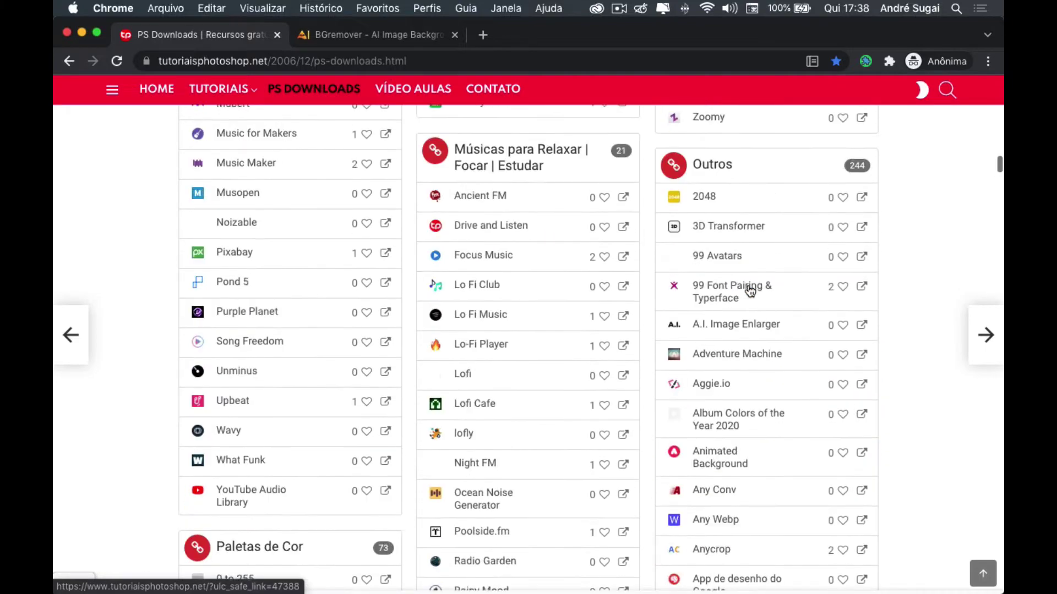
scroll(750, 291, up, 3)
scroll(749, 294, up, 2)
scroll(747, 297, up, 4)
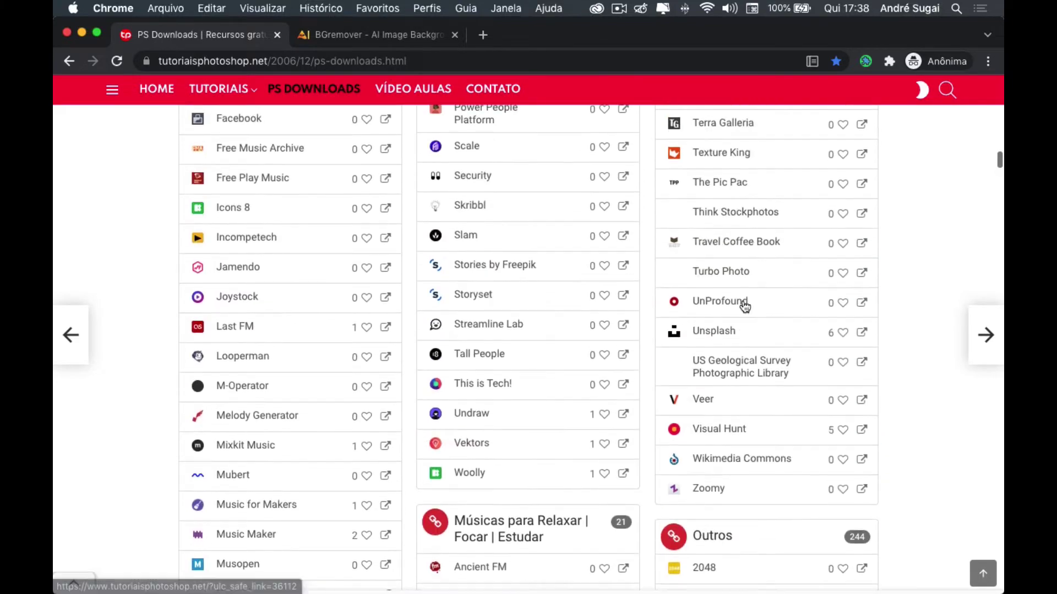
scroll(745, 306, up, 5)
scroll(745, 306, up, 4)
scroll(745, 306, up, 2)
scroll(745, 306, up, 5)
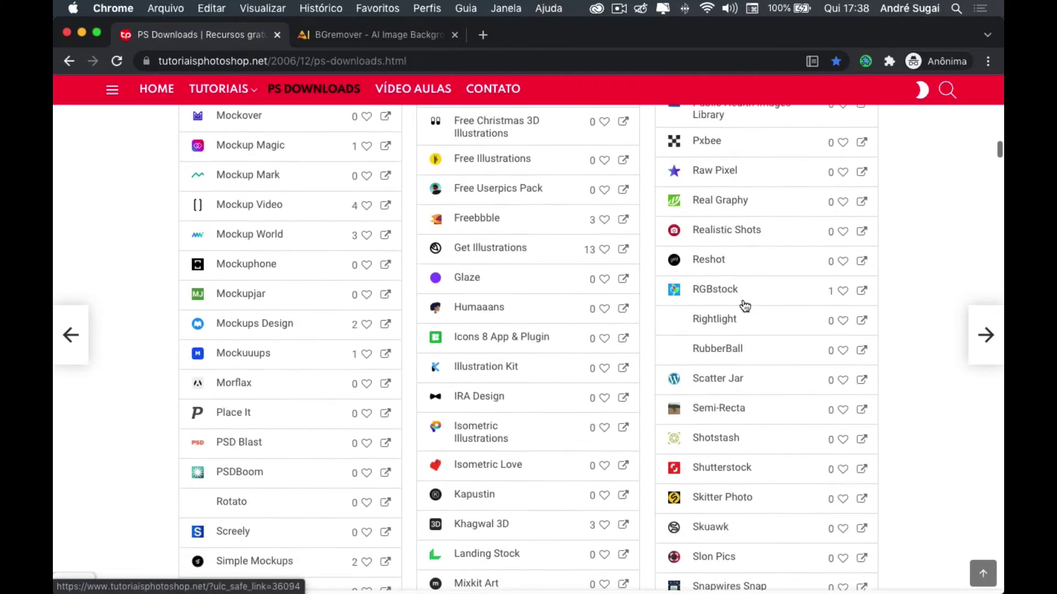
scroll(745, 306, up, 2)
scroll(745, 306, up, 5)
scroll(744, 306, up, 4)
scroll(745, 306, up, 4)
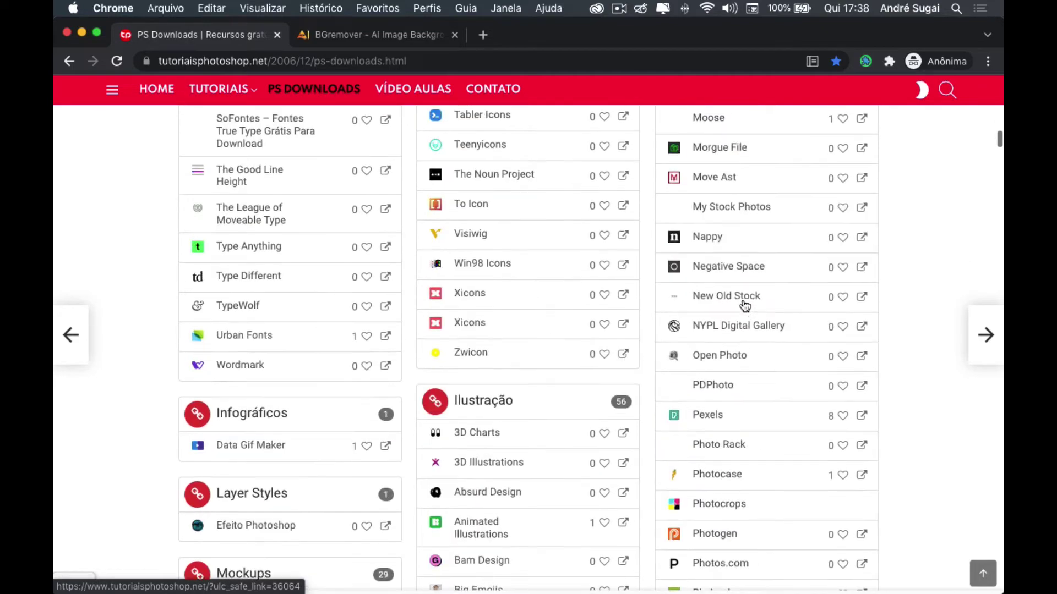
scroll(745, 306, up, 4)
scroll(744, 306, up, 4)
scroll(745, 306, up, 4)
scroll(744, 306, up, 4)
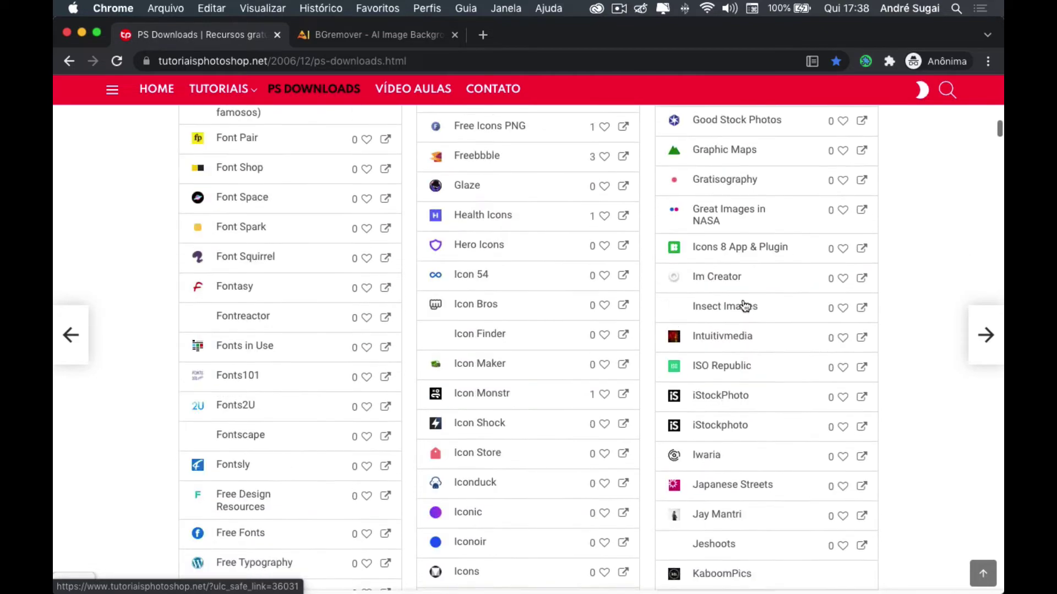
scroll(745, 306, up, 2)
scroll(745, 306, up, 4)
scroll(745, 306, up, 4)
scroll(745, 306, up, 5)
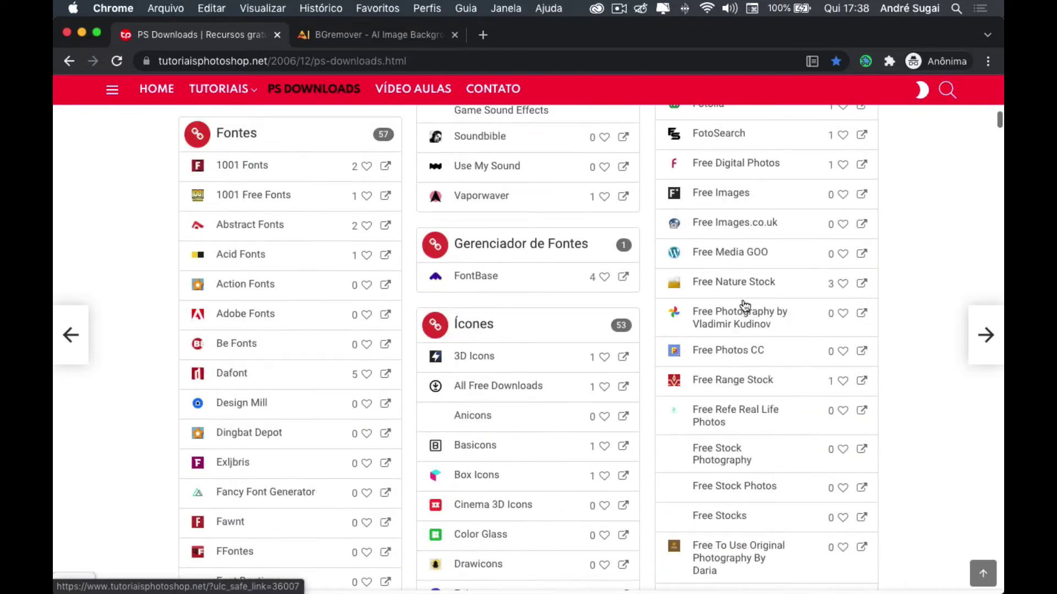
scroll(744, 306, up, 4)
scroll(745, 306, up, 3)
scroll(744, 306, up, 5)
scroll(745, 306, up, 5)
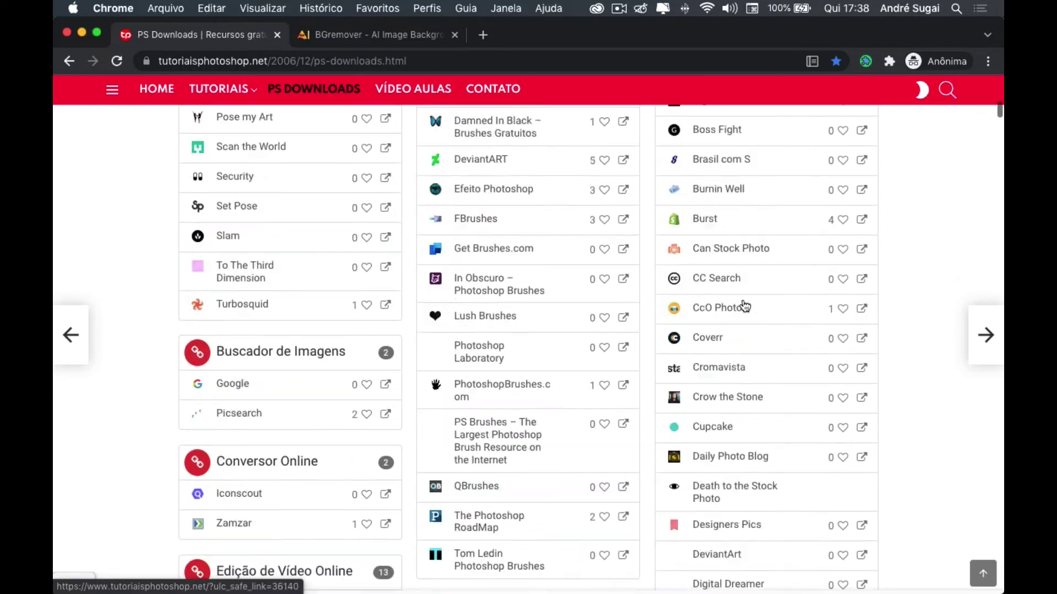
scroll(745, 306, up, 4)
scroll(745, 306, up, 4)
scroll(745, 306, up, 3)
scroll(745, 306, up, 3)
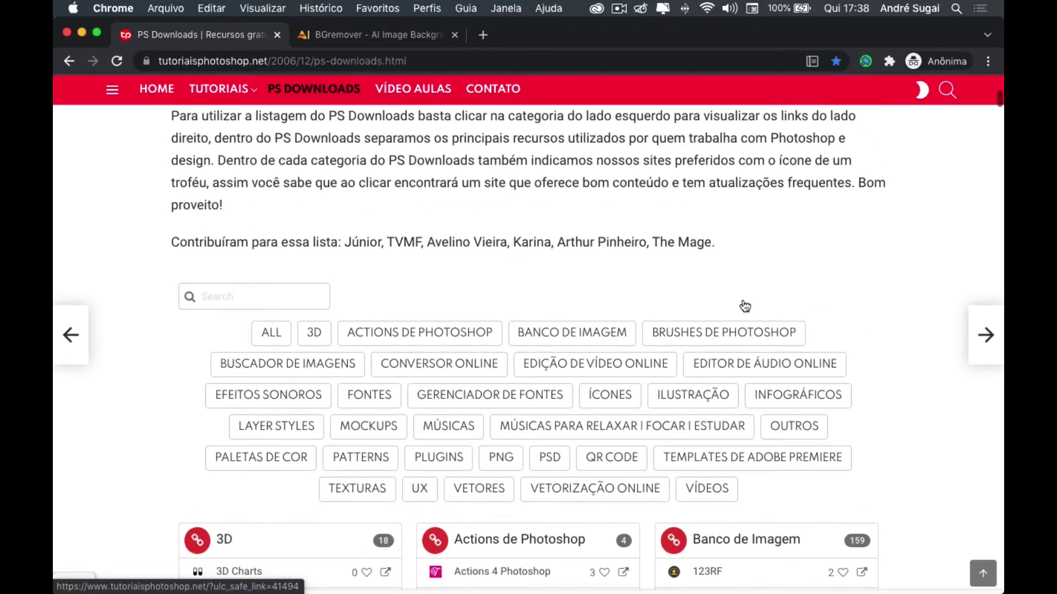
scroll(744, 306, down, 5)
scroll(745, 306, down, 5)
scroll(744, 306, down, 4)
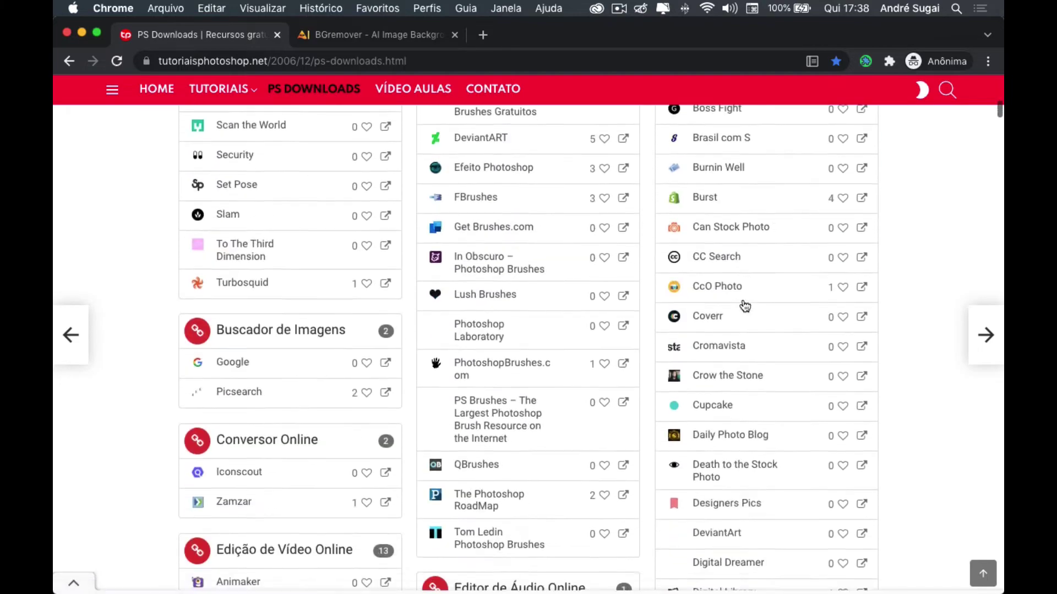
scroll(745, 306, down, 5)
scroll(745, 306, down, 5)
scroll(744, 306, down, 5)
scroll(745, 306, down, 5)
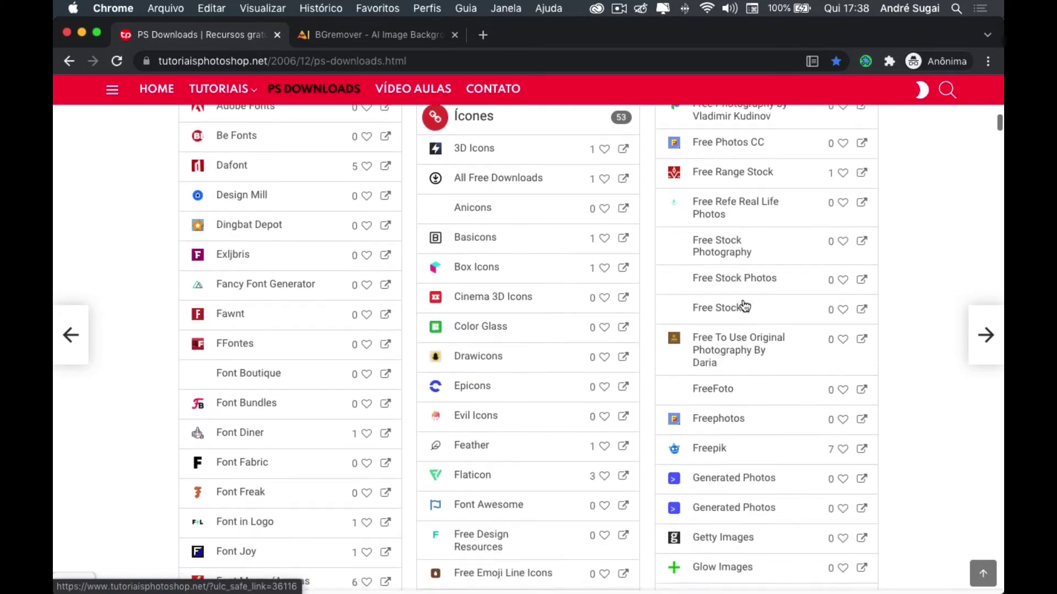
scroll(745, 306, down, 5)
scroll(745, 306, down, 5)
scroll(745, 306, down, 5)
scroll(745, 306, down, 5)
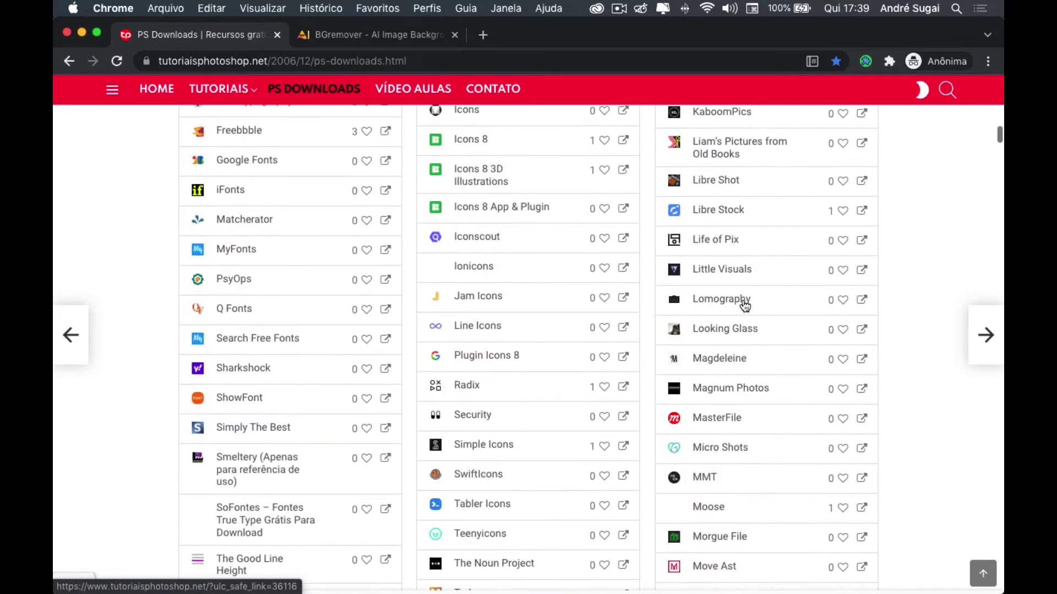
scroll(744, 306, down, 5)
scroll(745, 306, down, 5)
scroll(745, 306, down, 5)
scroll(744, 306, down, 5)
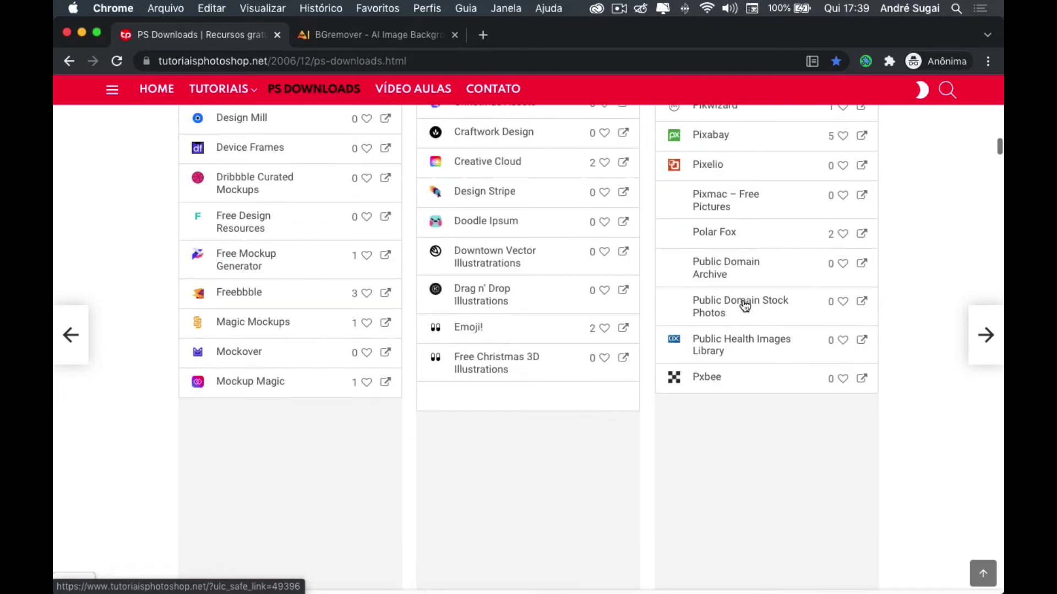
scroll(745, 306, down, 3)
scroll(744, 306, down, 2)
scroll(745, 306, down, 5)
scroll(744, 306, down, 5)
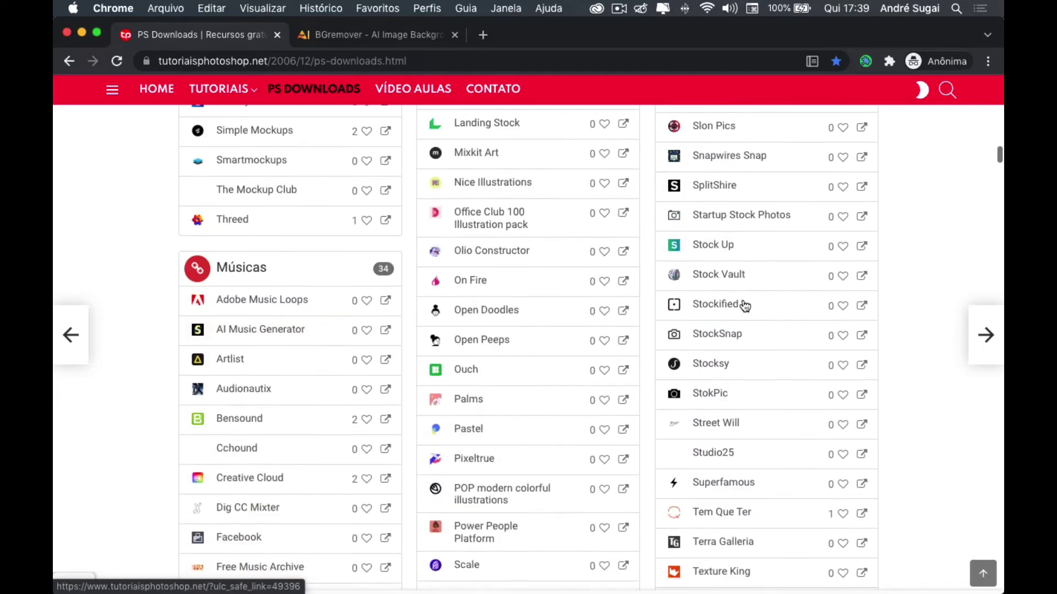
scroll(744, 306, down, 6)
scroll(745, 306, down, 4)
- Switch to the BGremover tab and scroll down to the watch before-and-after demo
click(348, 35)
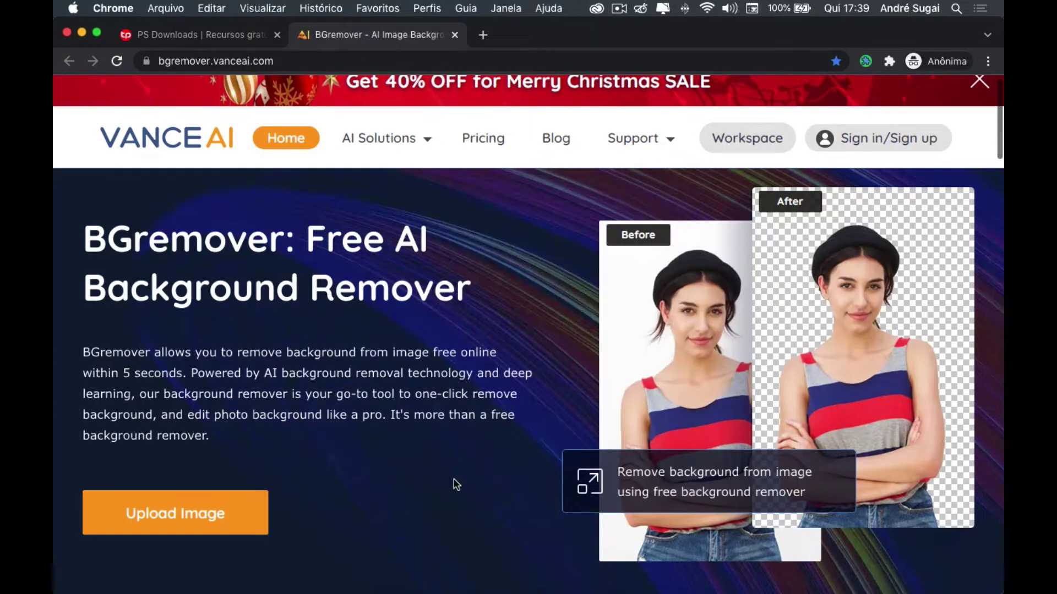
scroll(430, 437, down, 1)
scroll(741, 287, down, 2)
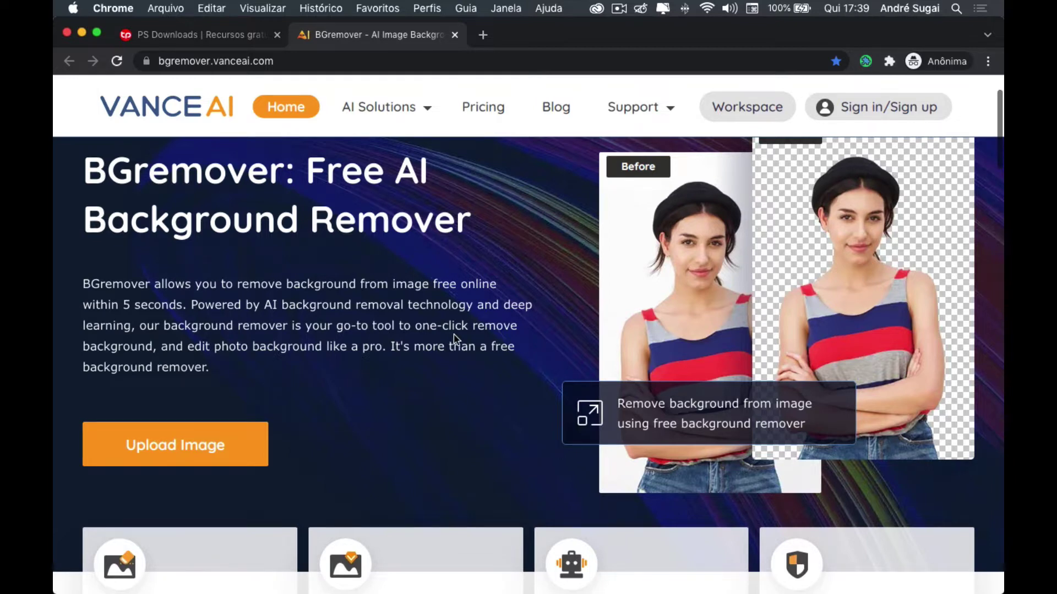
scroll(455, 337, down, 1)
scroll(456, 340, down, 1)
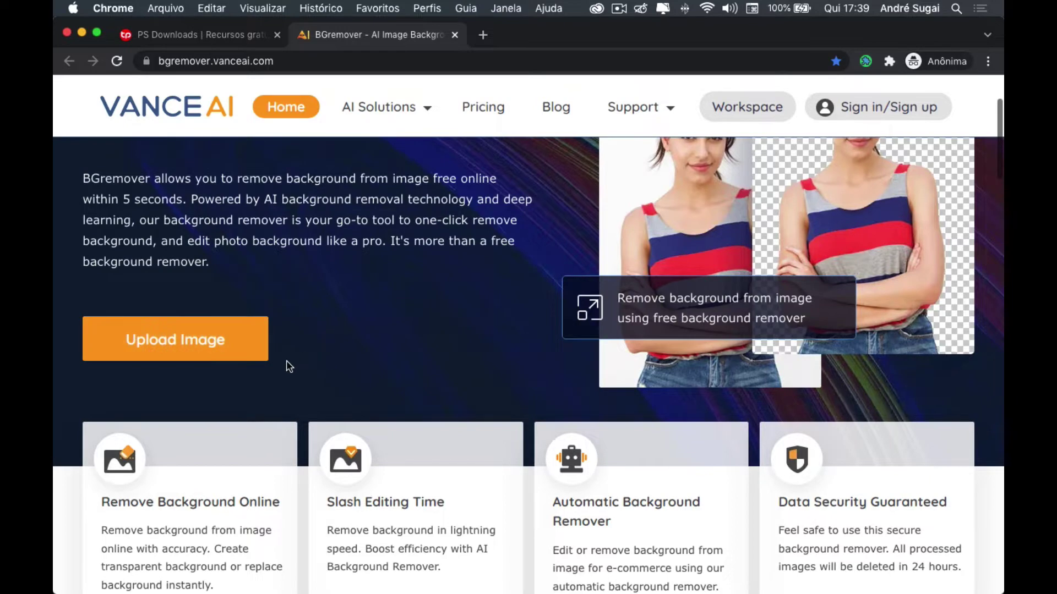
scroll(287, 363, down, 2)
scroll(288, 363, down, 2)
scroll(288, 363, down, 2)
scroll(288, 363, down, 3)
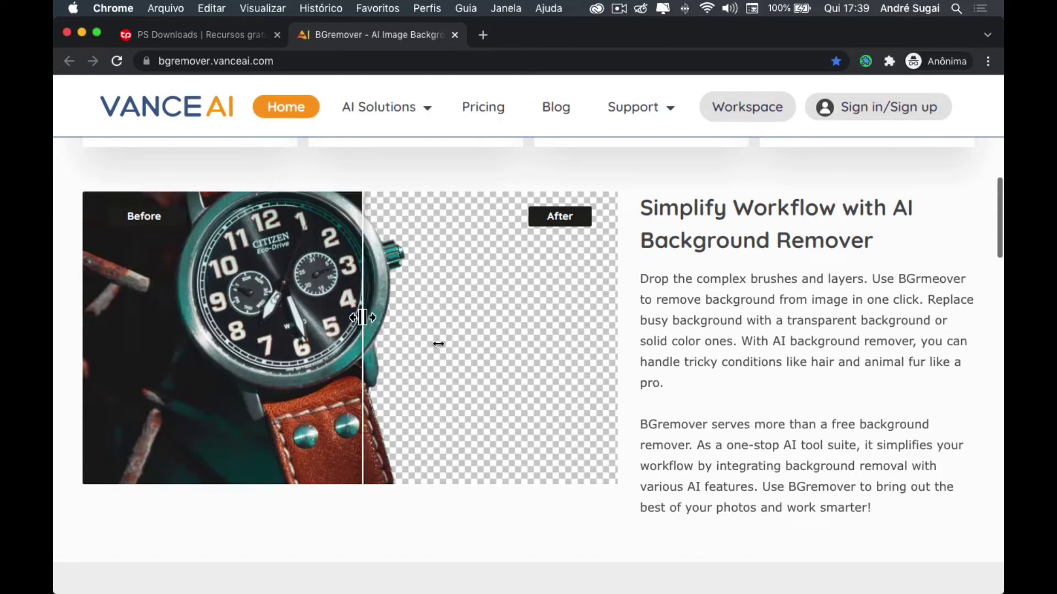
- Step through the Products, Animals and Cars examples to the Graphics KIDS ZONE sample
scroll(675, 406, down, 2)
scroll(674, 405, down, 7)
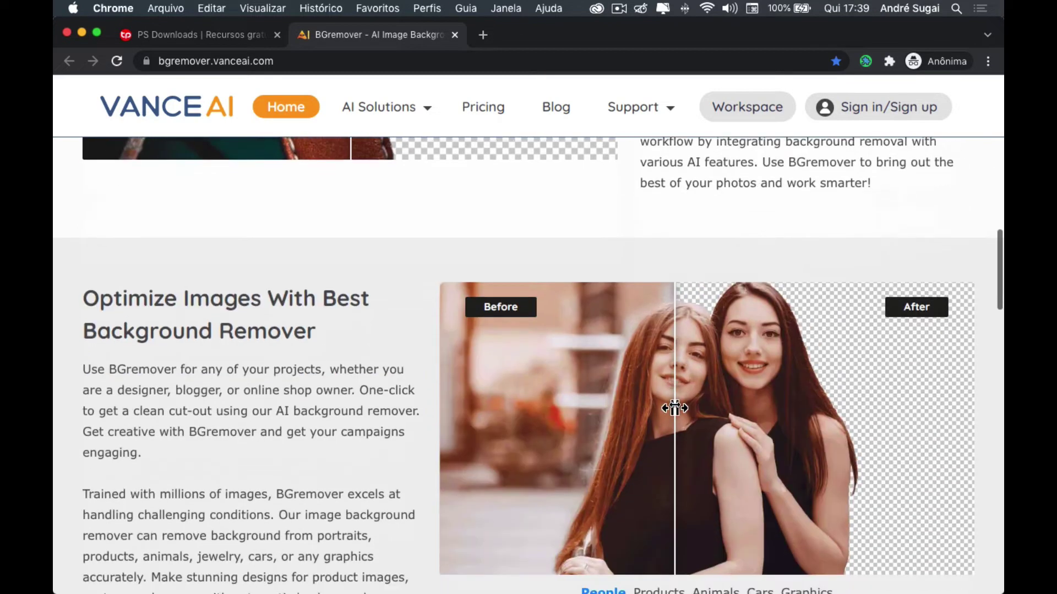
scroll(676, 406, down, 3)
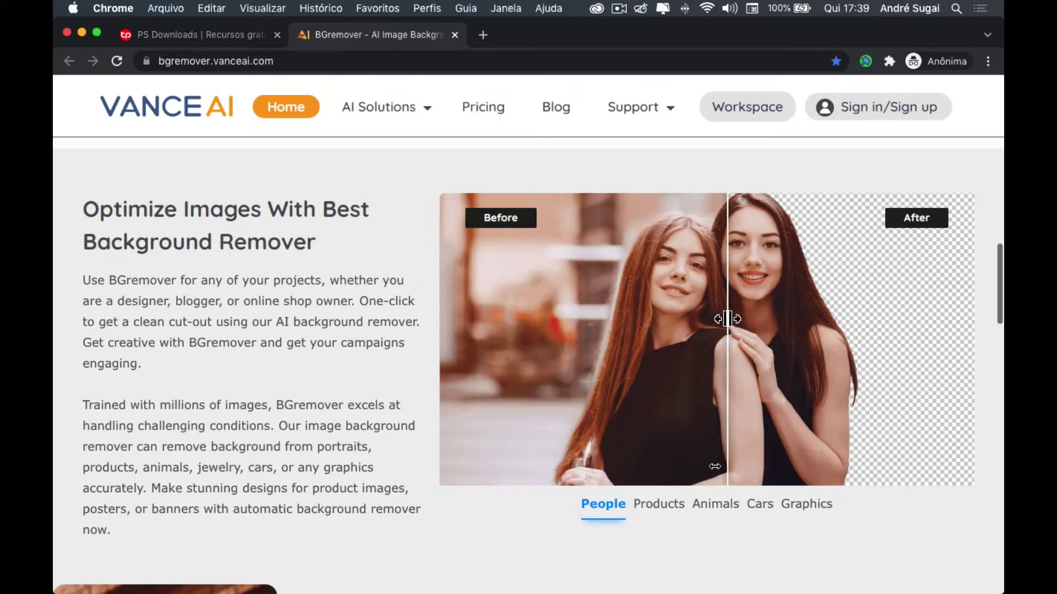
click(660, 502)
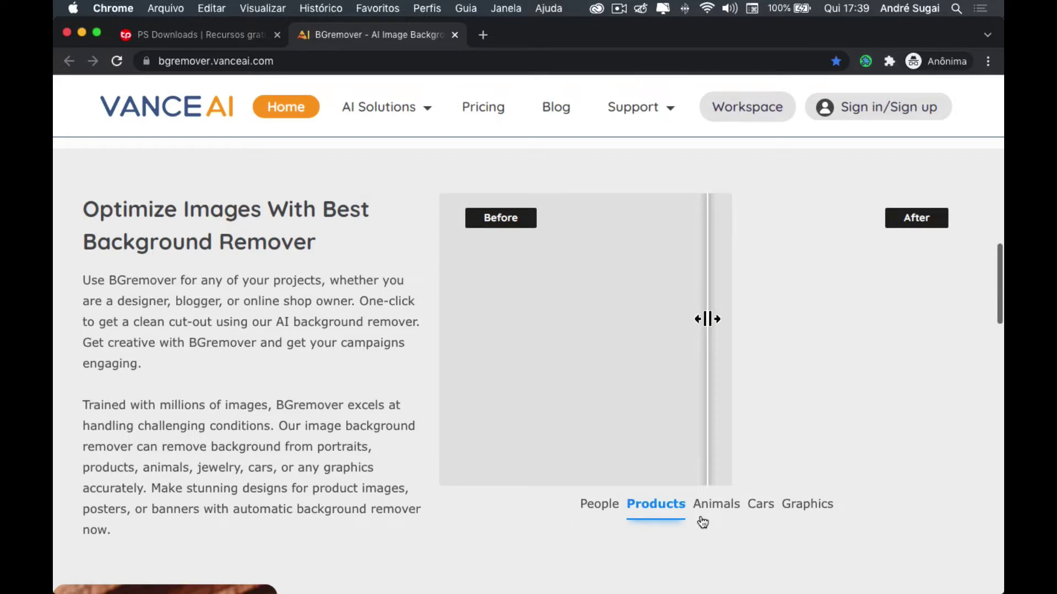
click(722, 509)
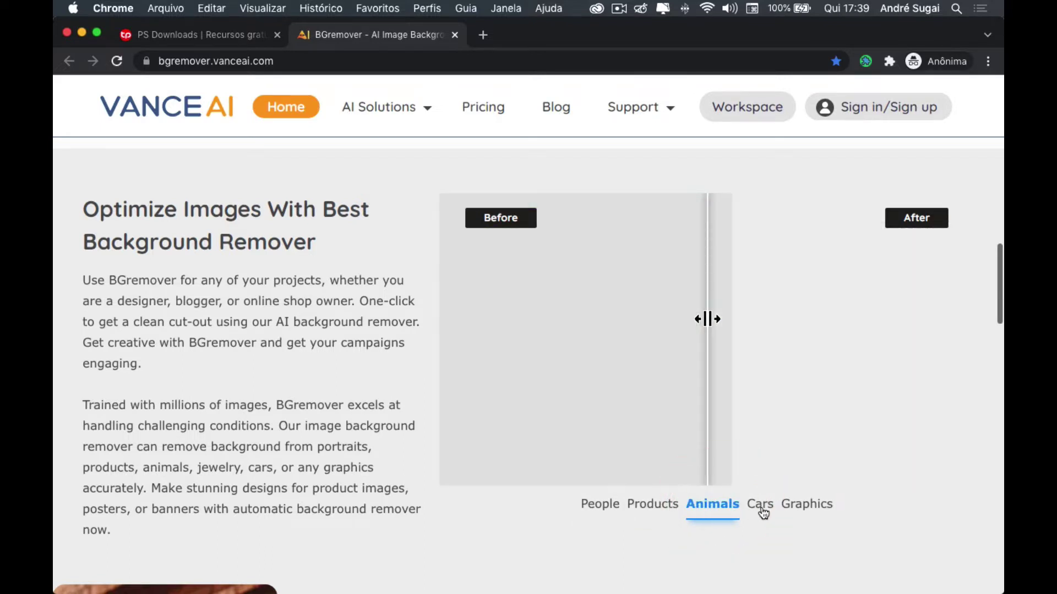
click(763, 510)
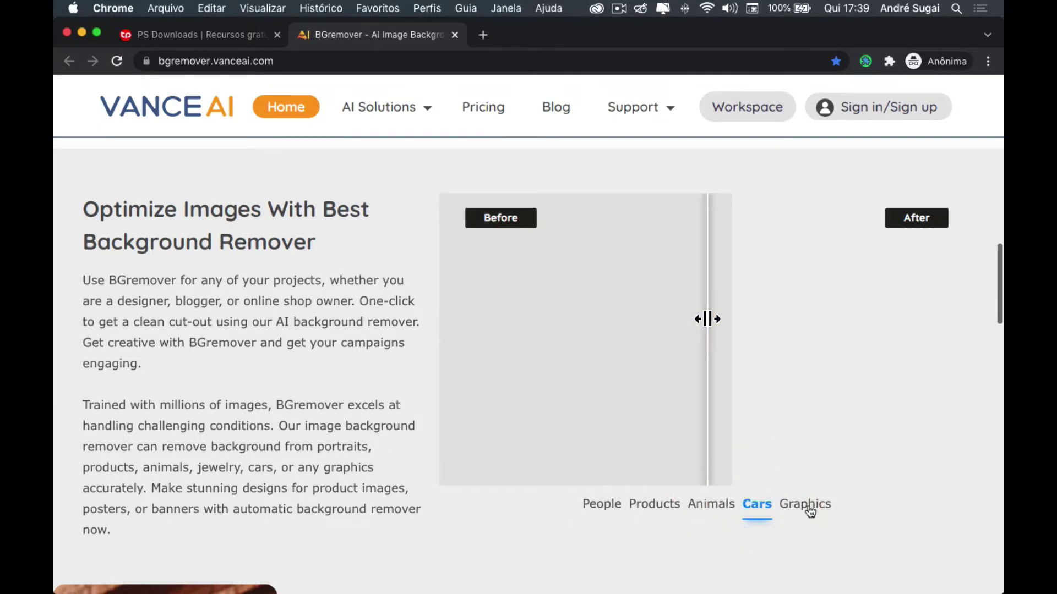
click(807, 507)
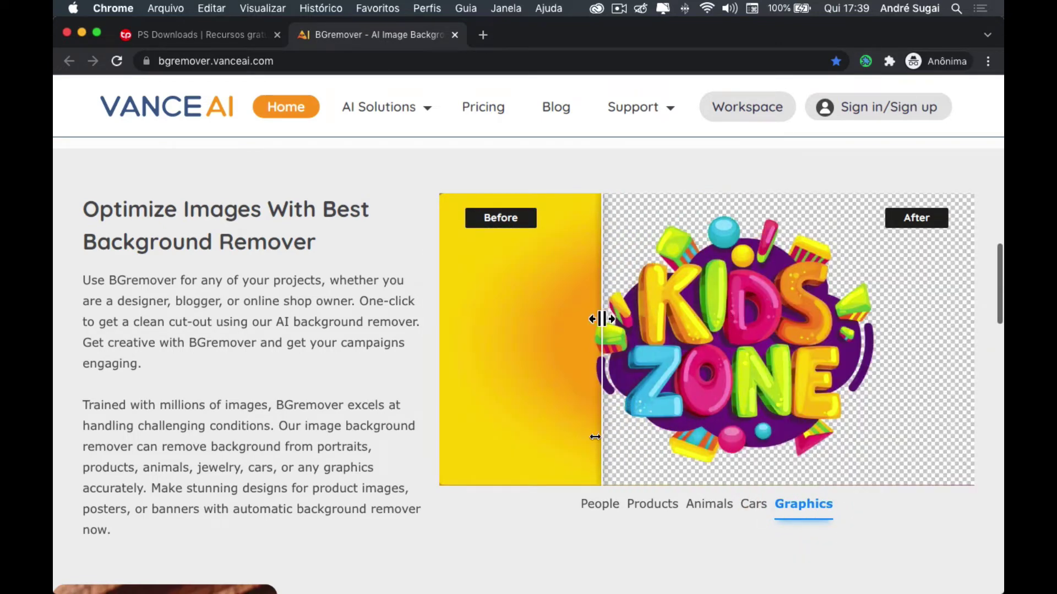
scroll(381, 483, down, 5)
scroll(381, 483, down, 3)
scroll(381, 482, down, 4)
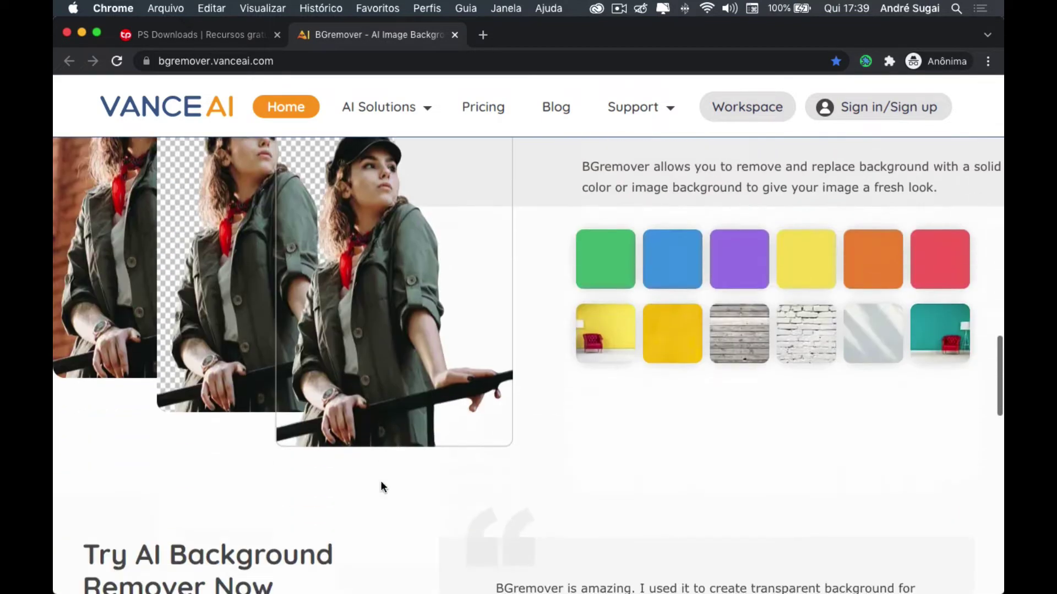
scroll(381, 482, down, 1)
scroll(381, 483, down, 2)
scroll(381, 483, down, 4)
scroll(381, 482, down, 2)
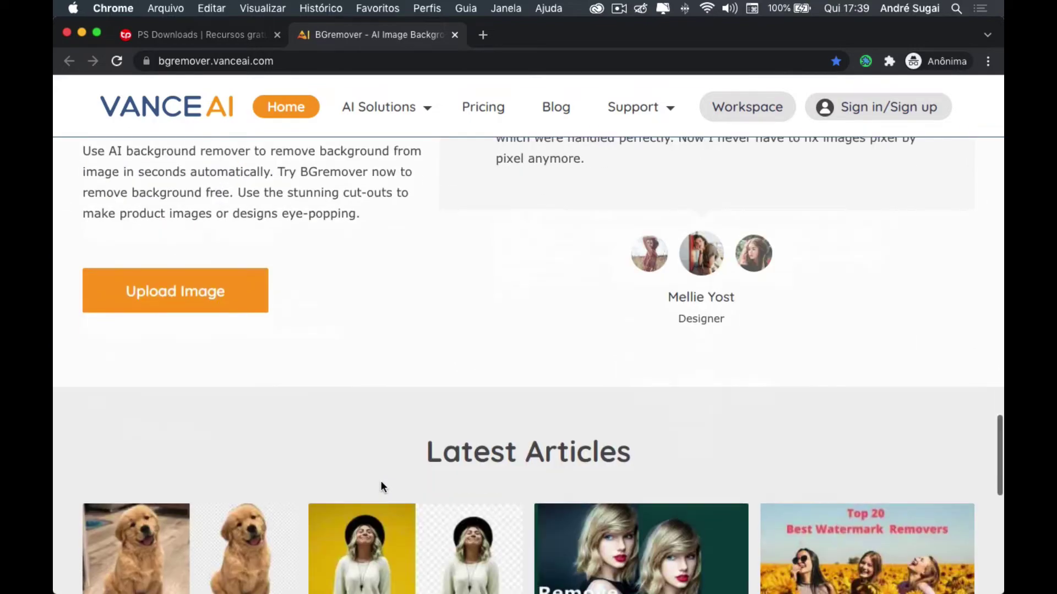
scroll(381, 482, down, 3)
scroll(381, 482, up, 1)
scroll(381, 482, up, 15)
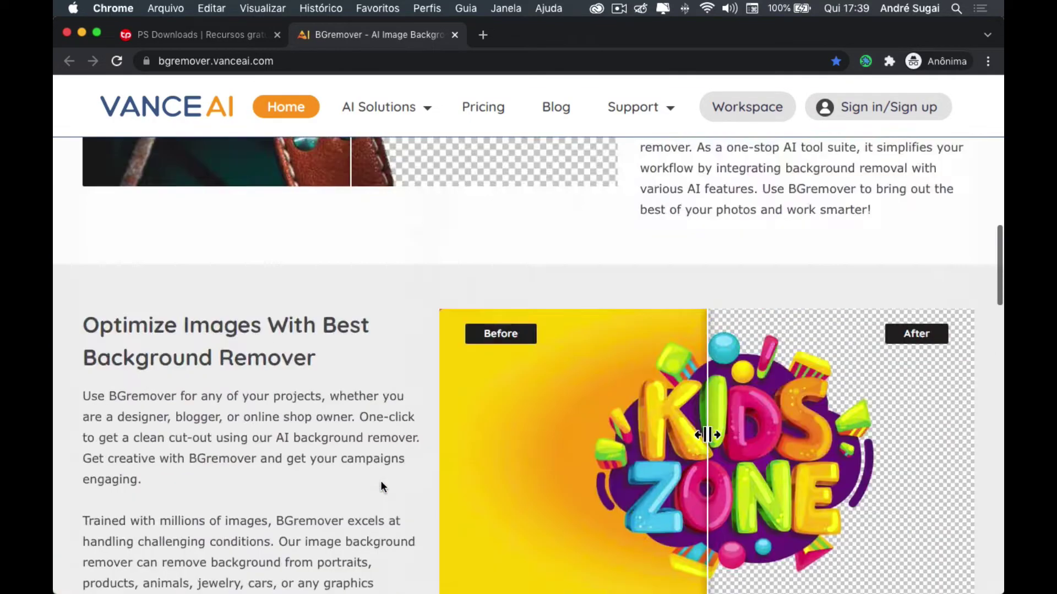
scroll(381, 482, up, 10)
scroll(381, 485, down, 2)
scroll(382, 484, up, 2)
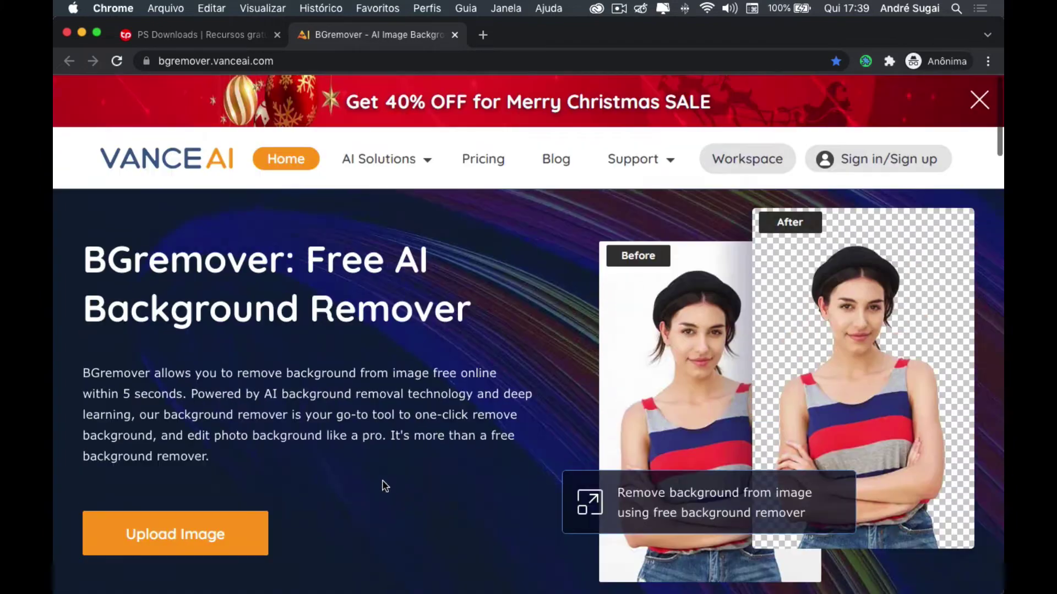
scroll(363, 465, down, 2)
scroll(345, 465, up, 2)
scroll(344, 454, down, 2)
scroll(344, 454, up, 2)
scroll(344, 454, down, 2)
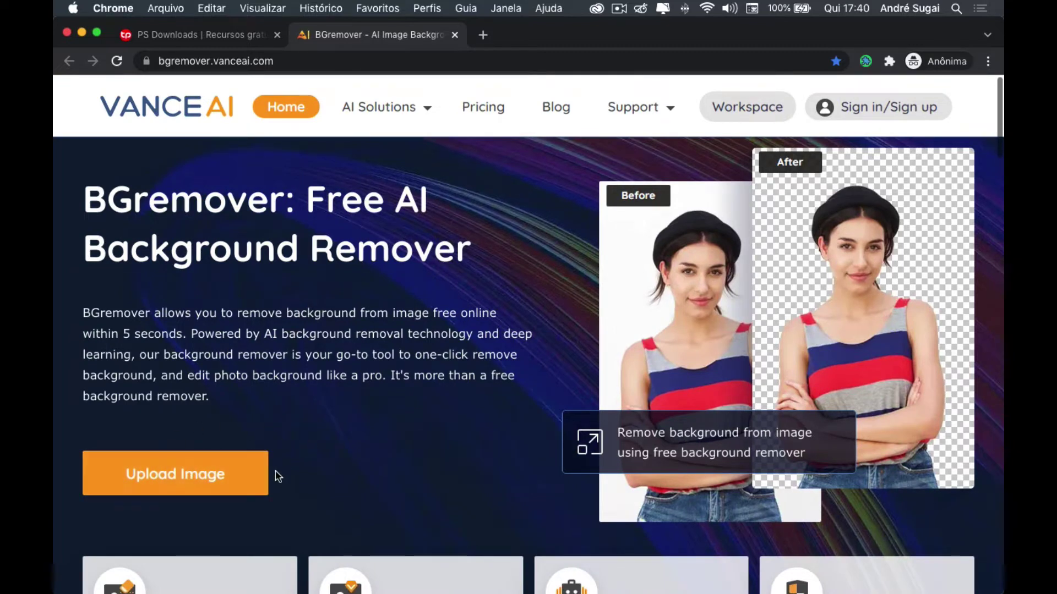
- Open the Workspace, pick the smiling woman sample, and keep AI Background Remover as the feature
click(193, 483)
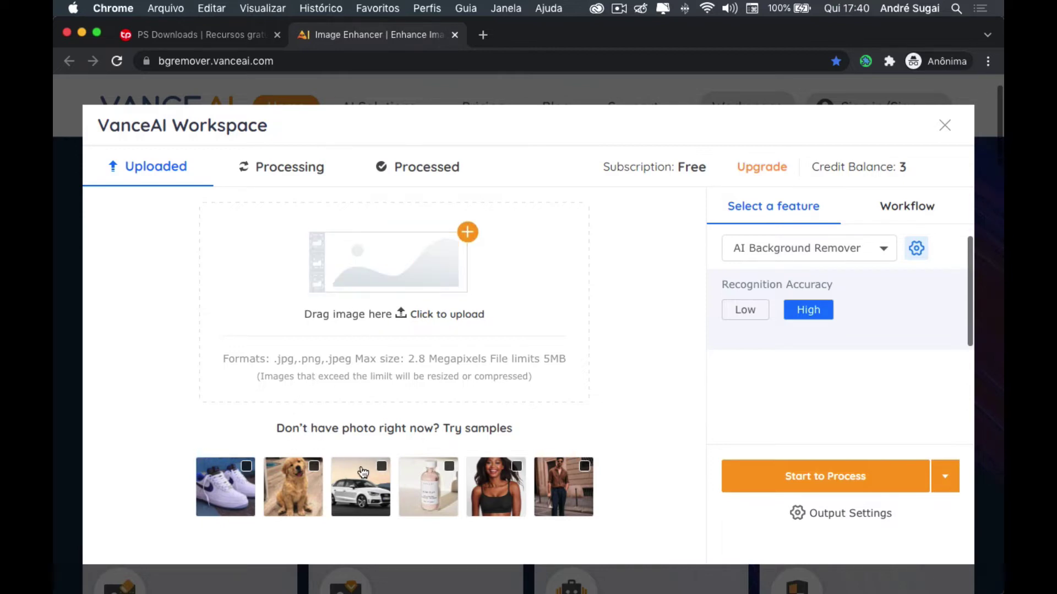
click(517, 466)
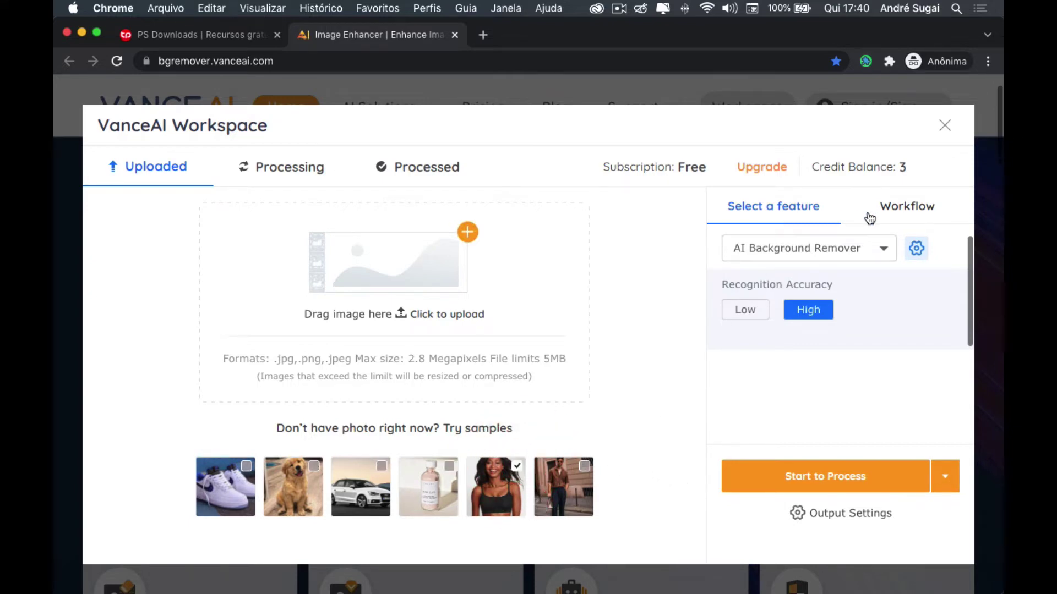
click(795, 252)
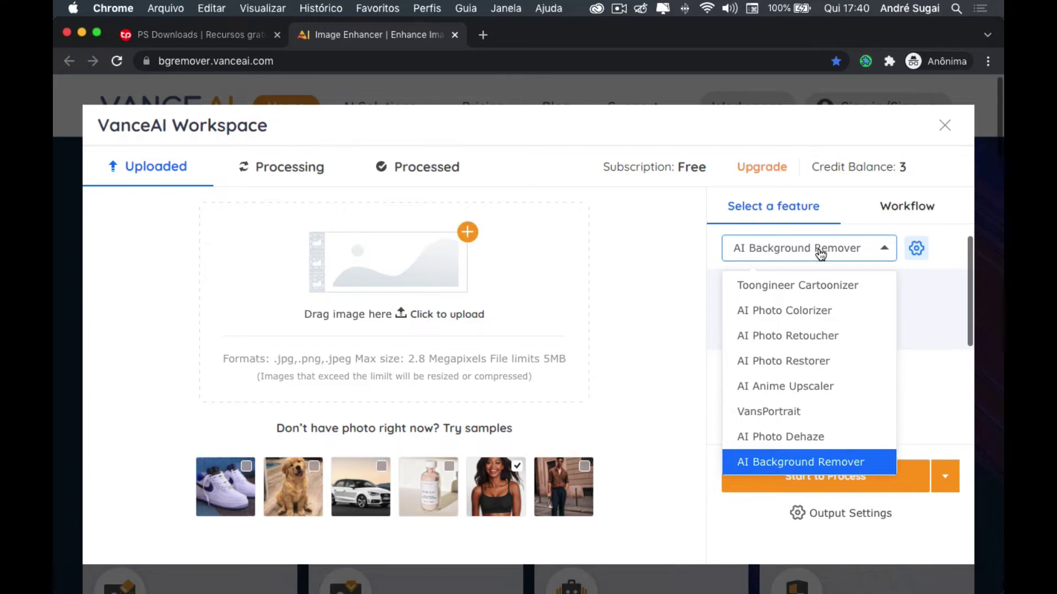
click(820, 252)
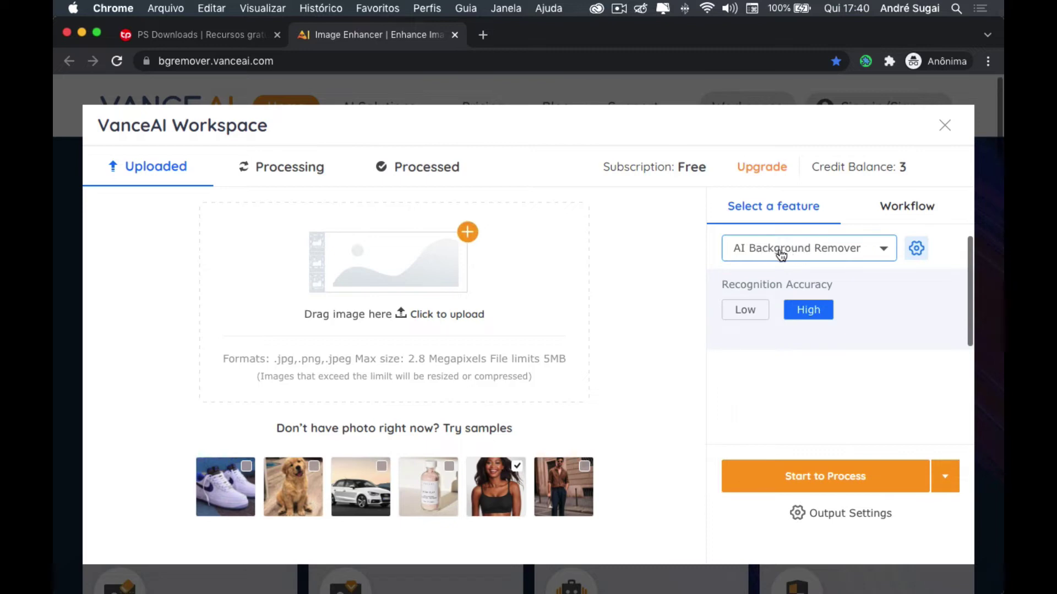
click(842, 252)
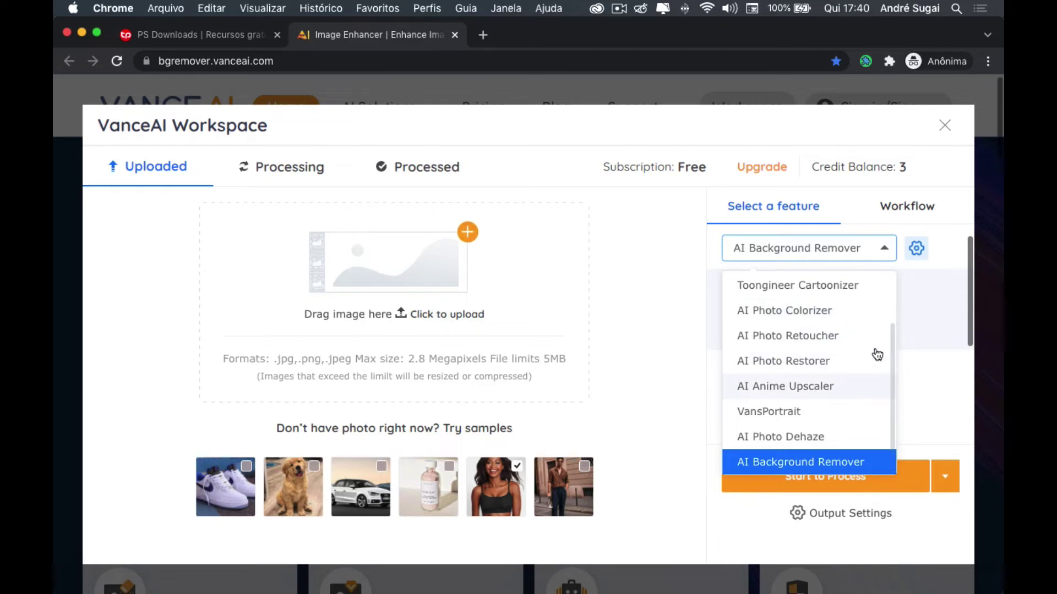
click(862, 254)
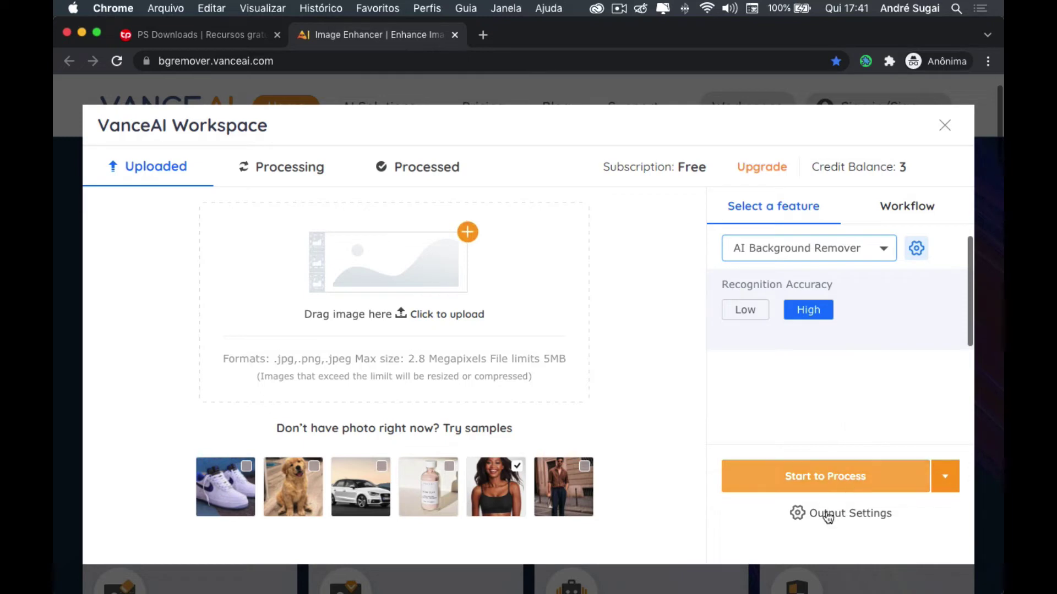
- Process the woman sample 5.jpeg, dismissing the output-settings upgrade prompt and the success toast
click(828, 515)
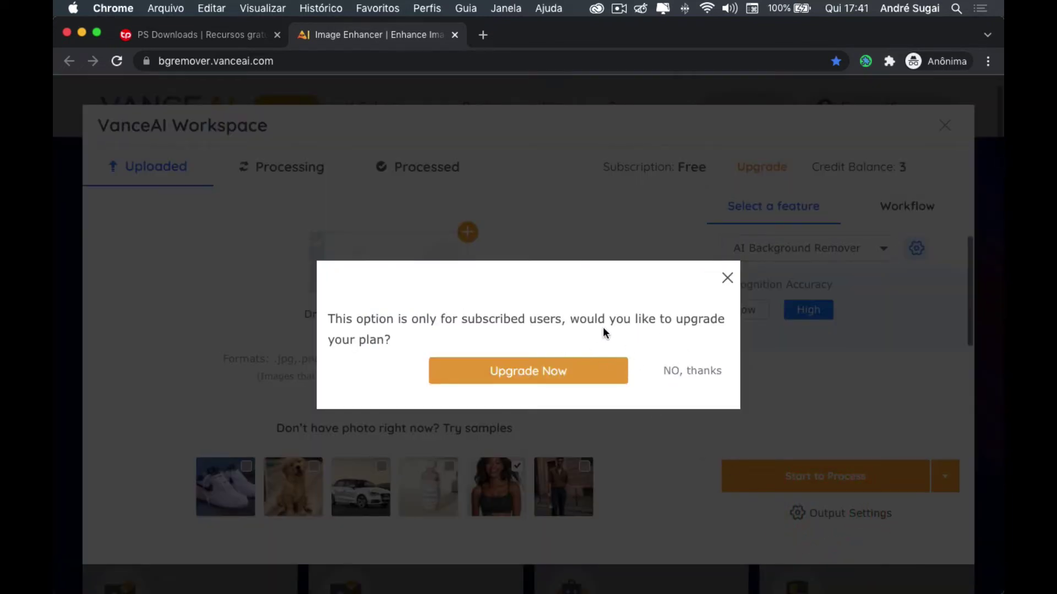
click(727, 280)
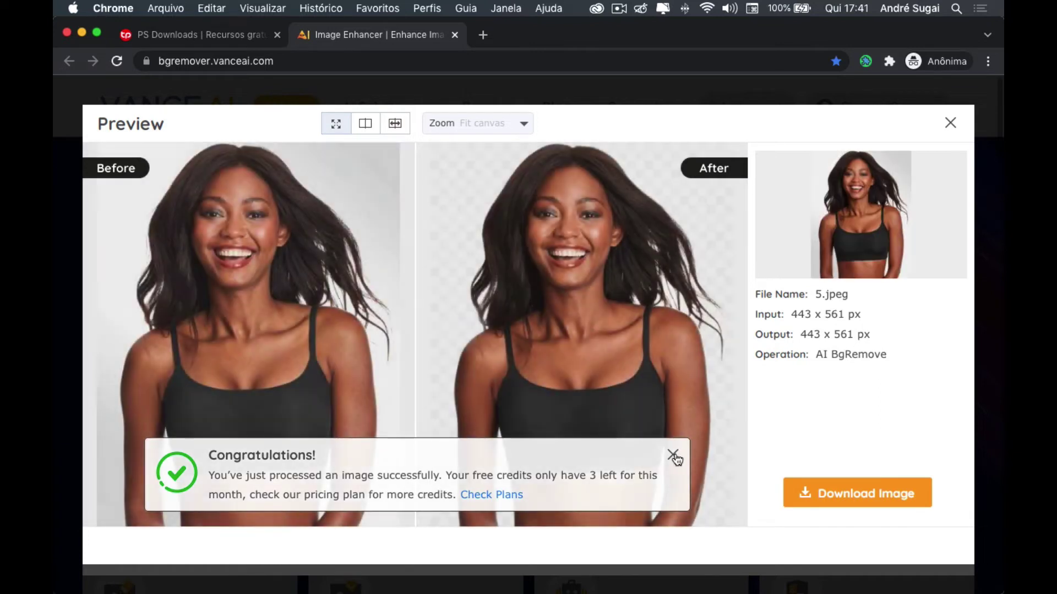
click(674, 455)
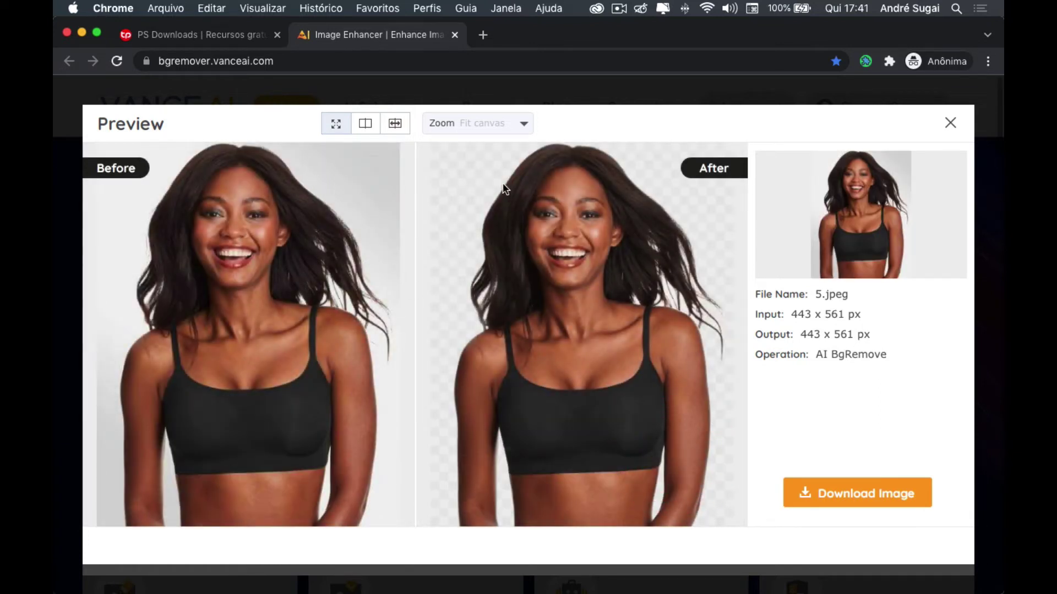
- Compare original and cut-out portrait in the split view, then choose Download Image to reach Pricing
click(395, 125)
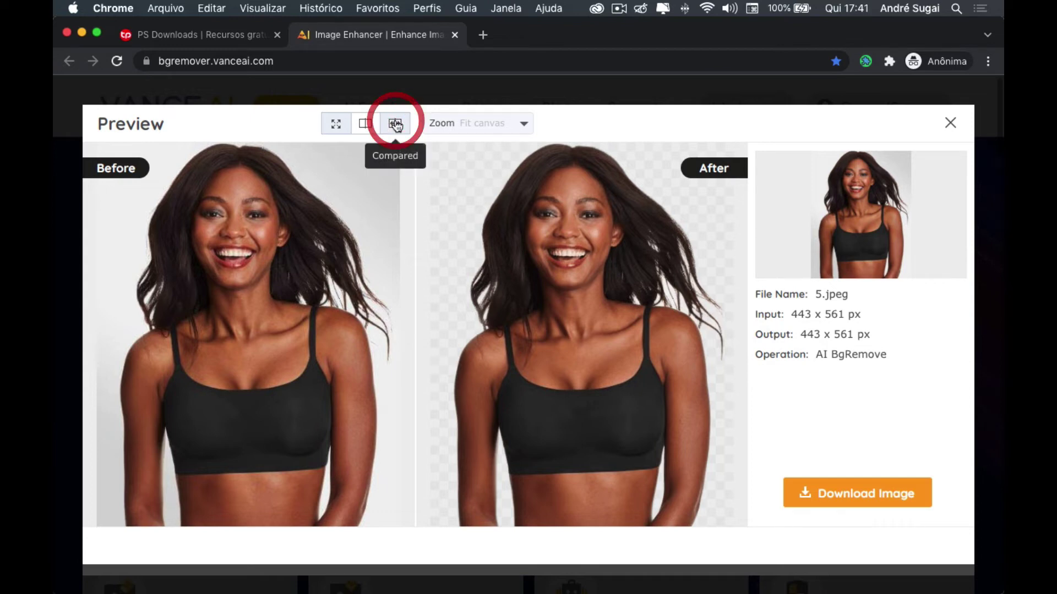
mouse_move(416, 271)
mouse_down()
mouse_move(549, 278)
mouse_move(453, 280)
mouse_up()
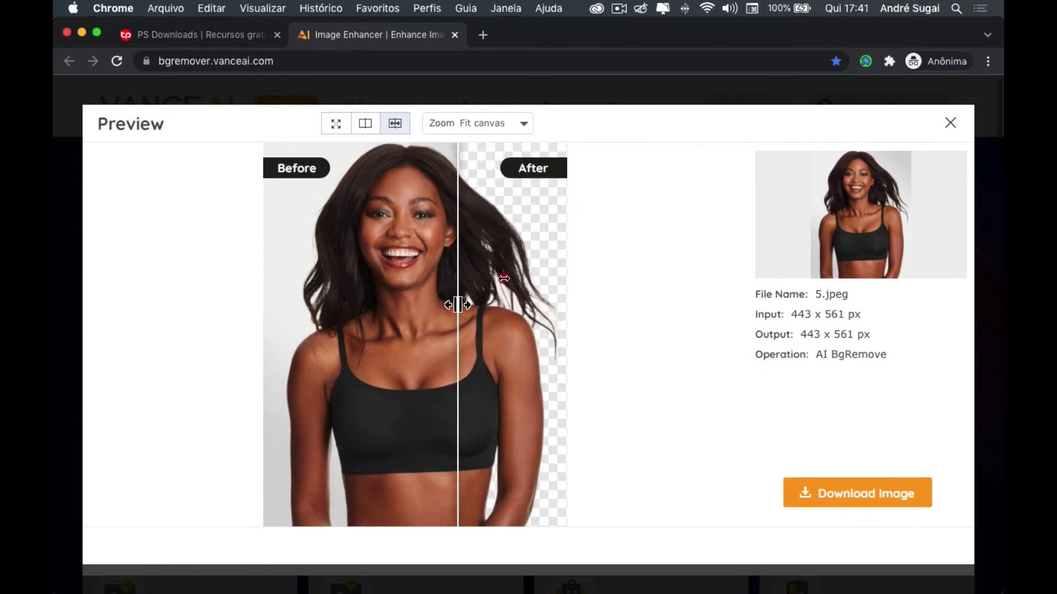
mouse_move(453, 280)
mouse_down()
mouse_move(276, 279)
mouse_move(472, 280)
mouse_move(442, 280)
mouse_up()
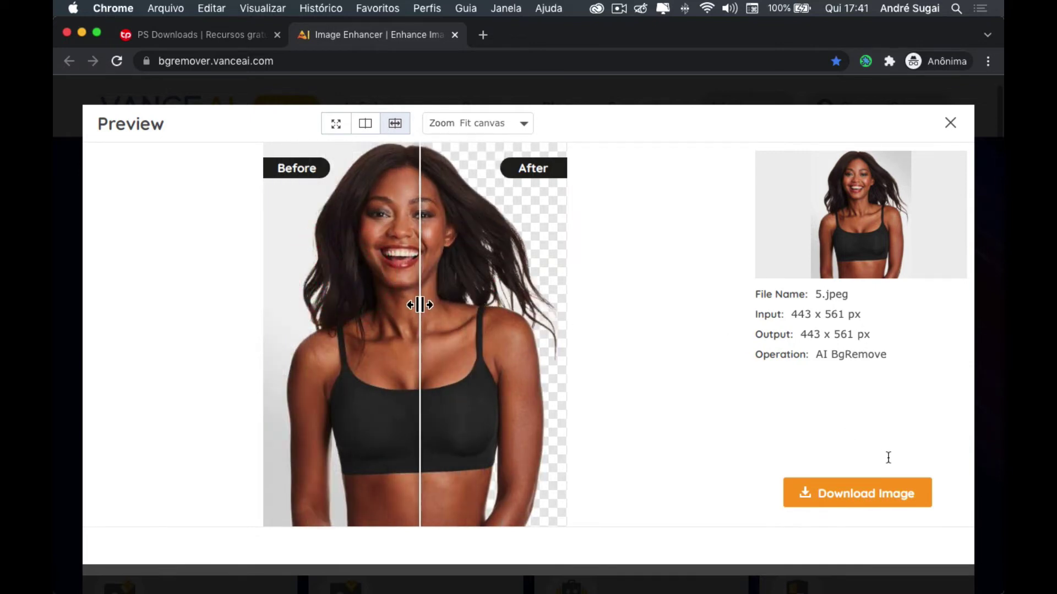
click(856, 496)
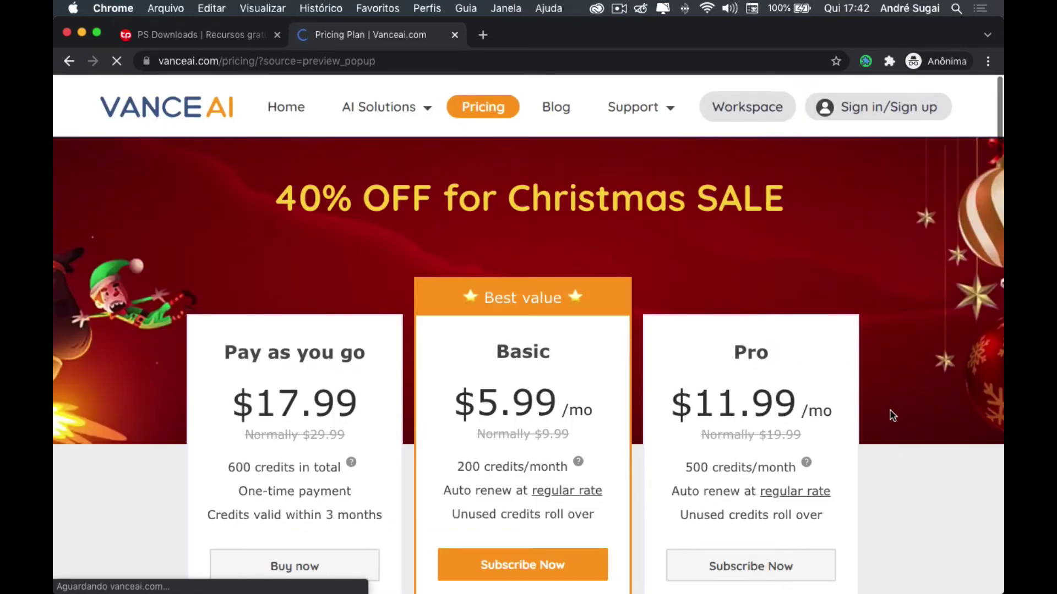
- Scroll to the Feature Comparison table showing Free 3, Basic 200 and Pro 500 credits per month
scroll(892, 415, down, 3)
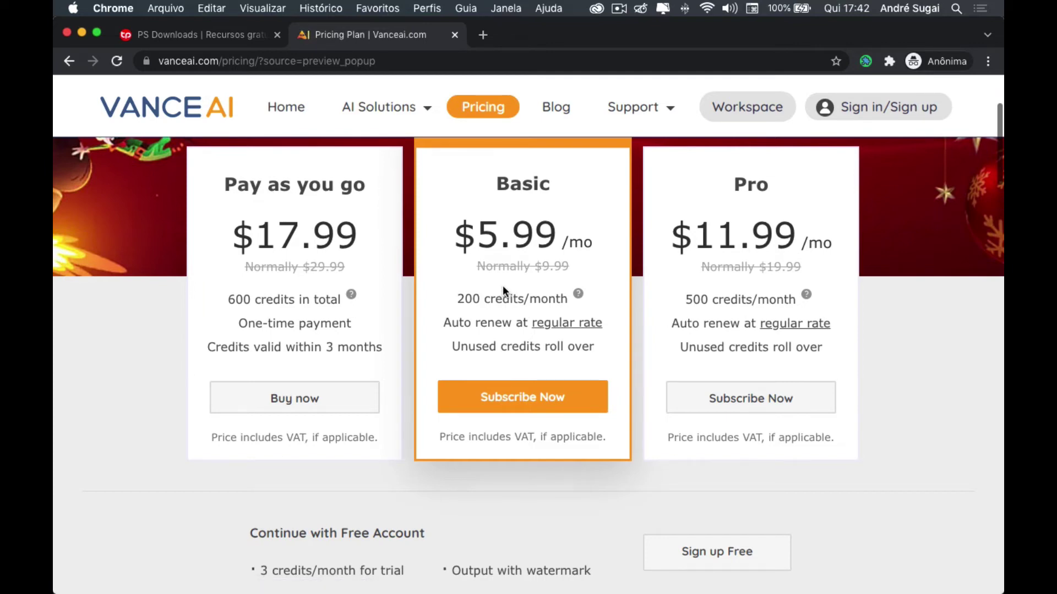
scroll(503, 286, up, 1)
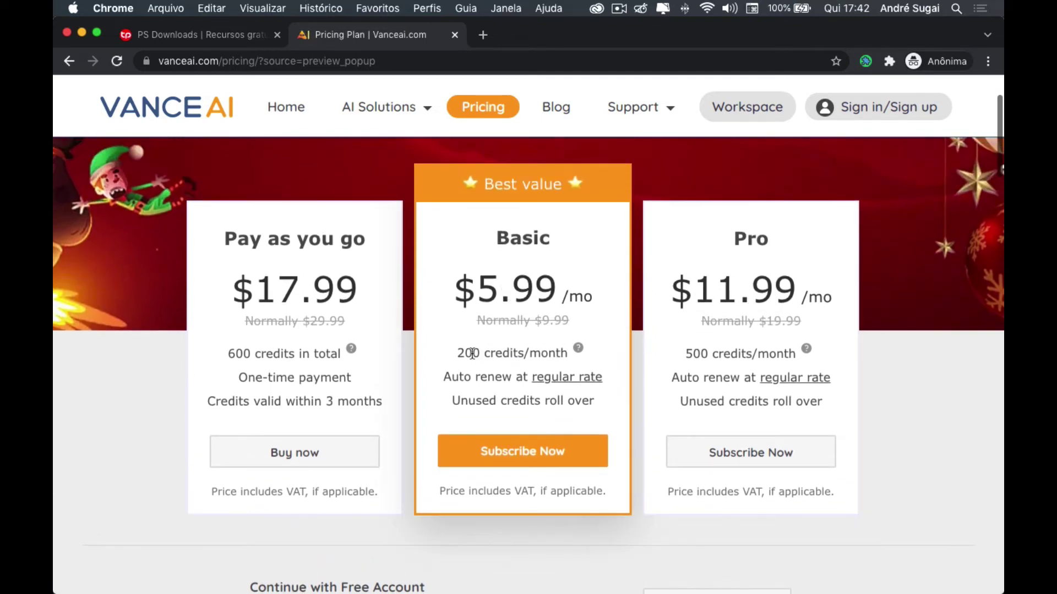
scroll(472, 350, down, 5)
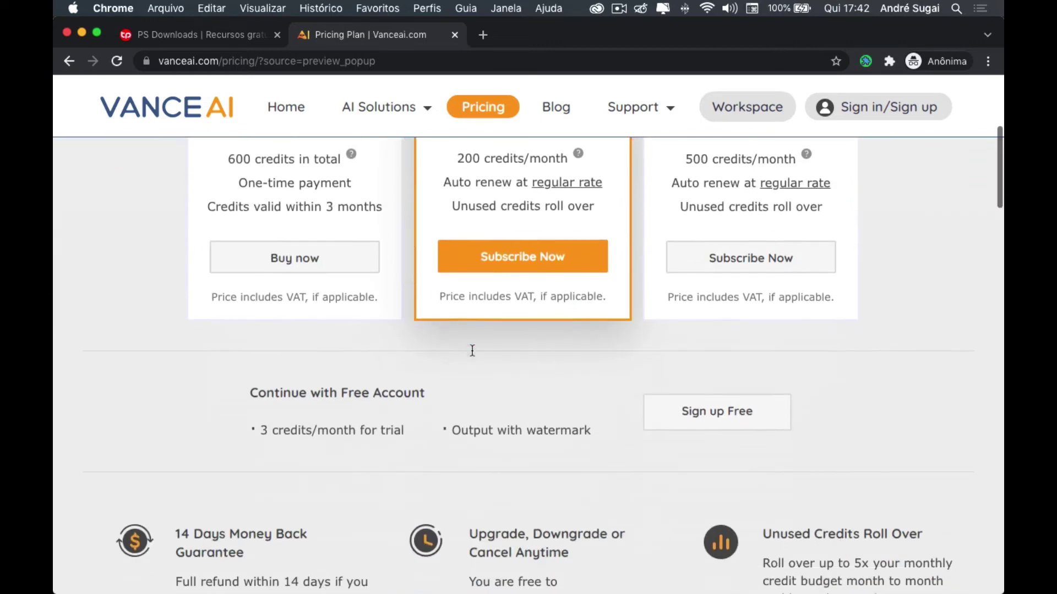
scroll(471, 350, down, 2)
scroll(472, 350, down, 1)
scroll(472, 350, down, 3)
scroll(471, 350, down, 3)
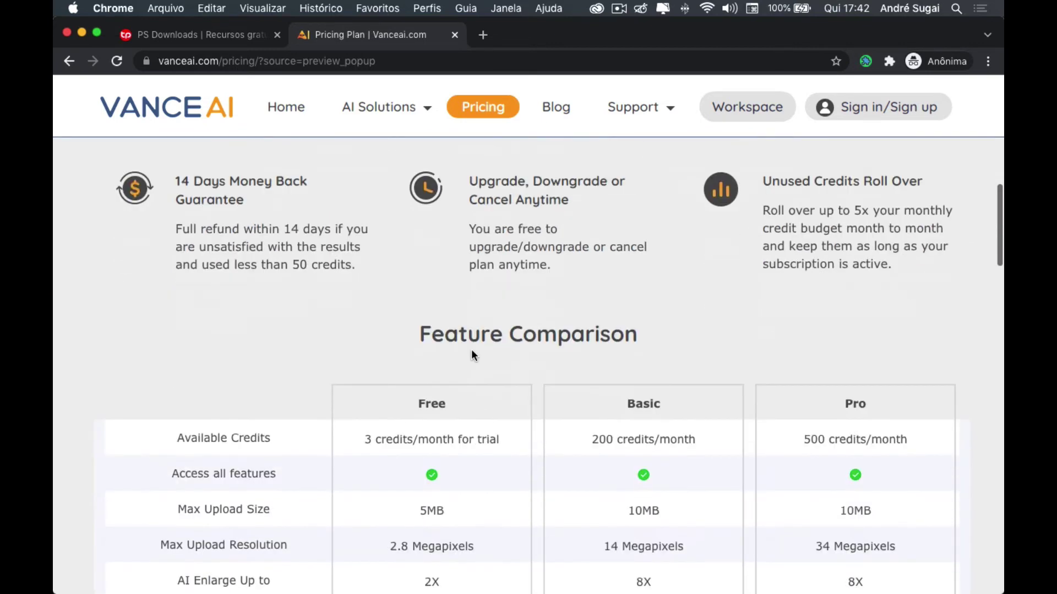
scroll(472, 350, down, 3)
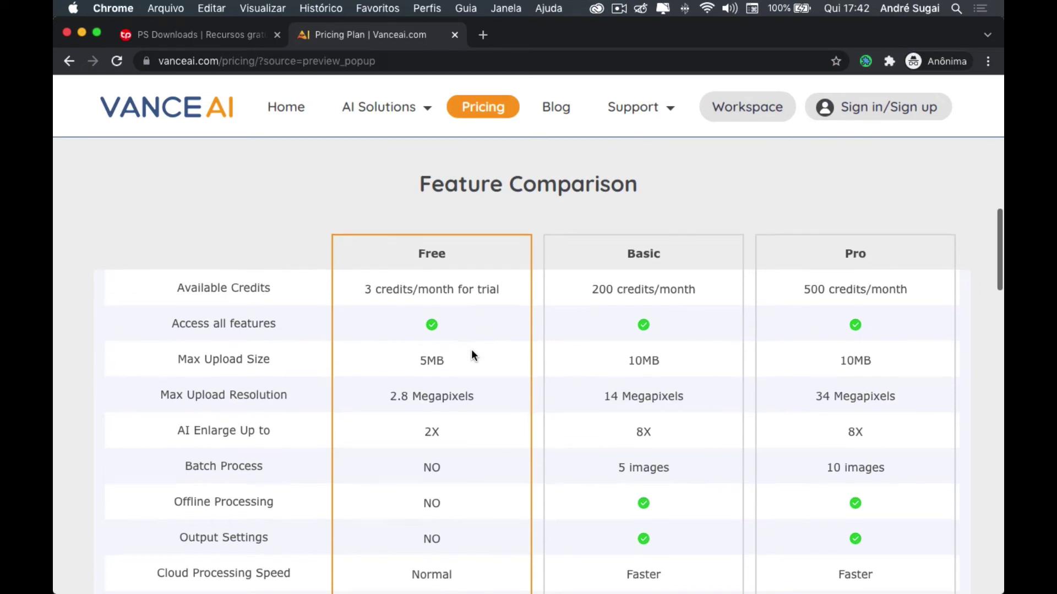
scroll(471, 349, down, 1)
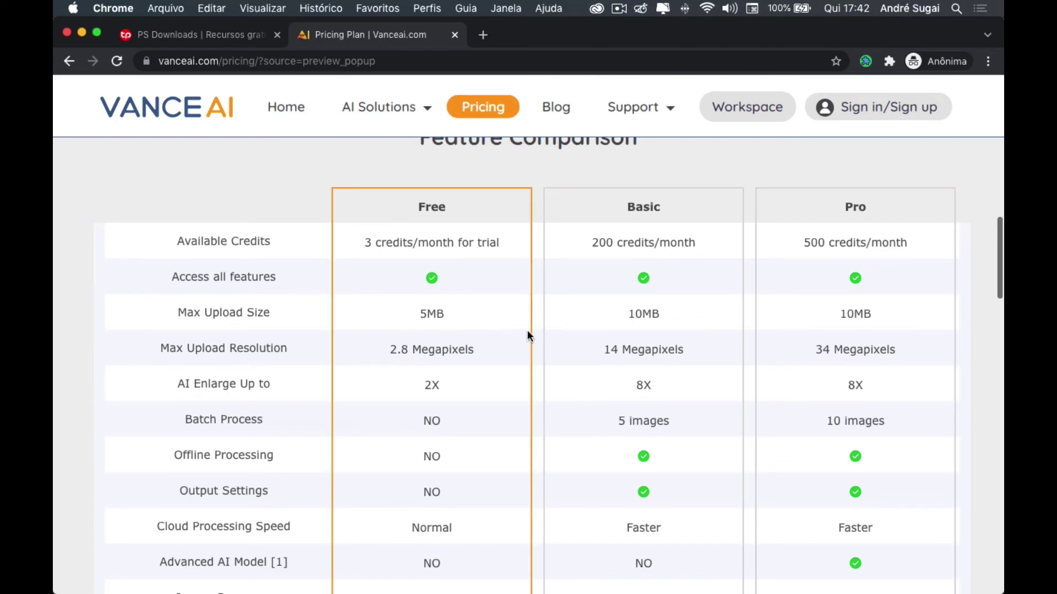
scroll(528, 333, down, 3)
scroll(527, 333, down, 1)
scroll(528, 333, down, 4)
scroll(527, 332, down, 2)
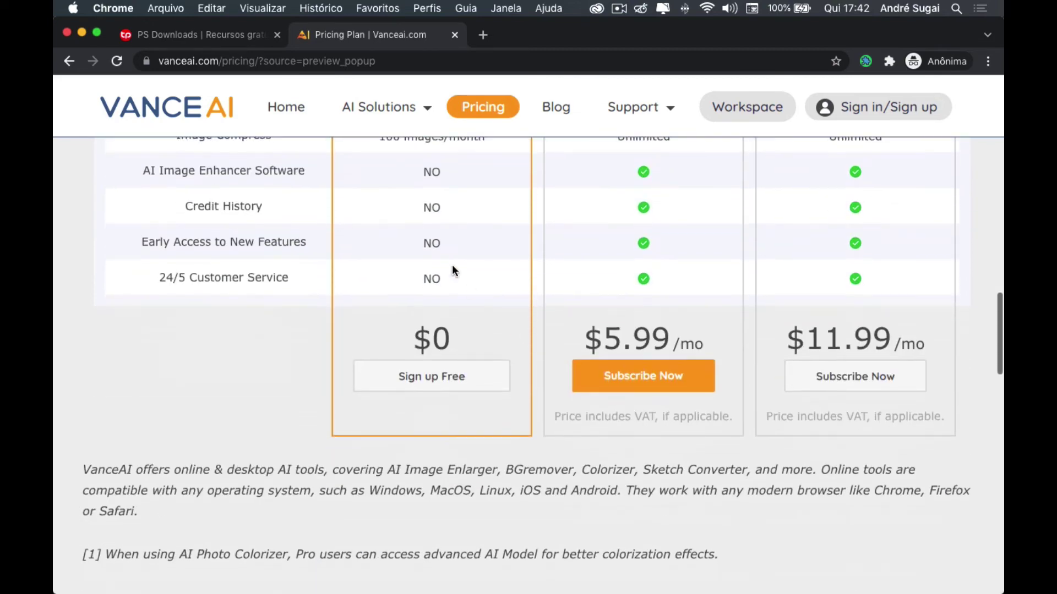
scroll(523, 320, up, 1)
scroll(455, 246, up, 3)
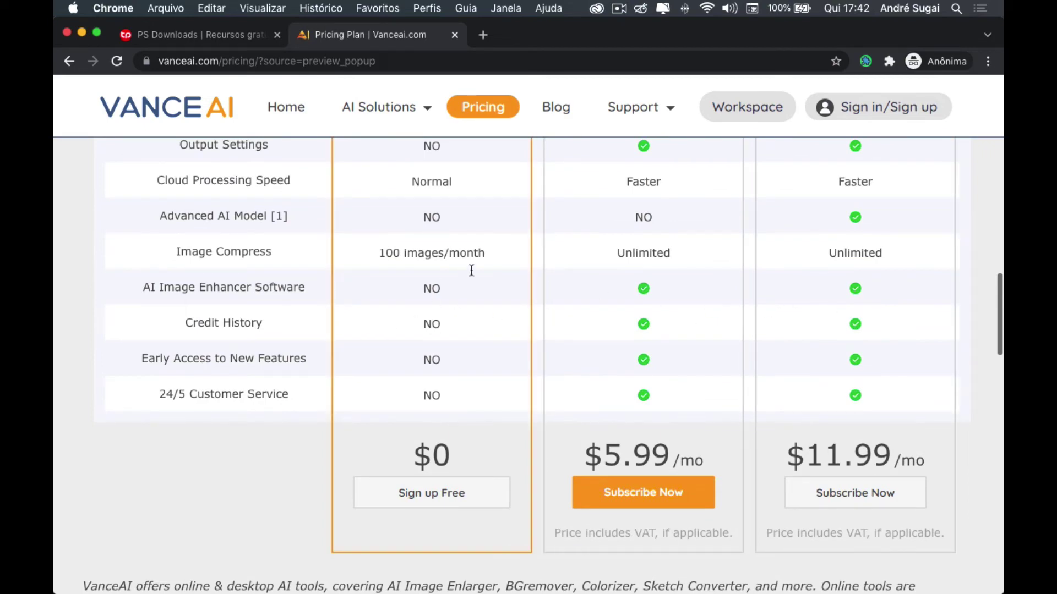
scroll(485, 278, up, 1)
scroll(485, 277, up, 5)
scroll(485, 276, up, 1)
scroll(484, 277, down, 3)
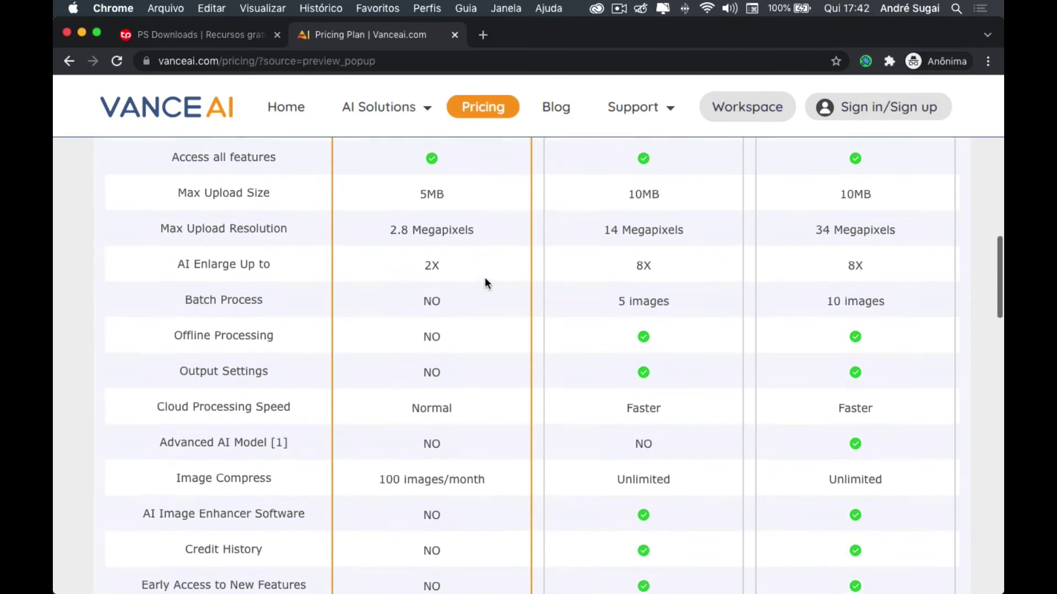
scroll(460, 335, up, 1)
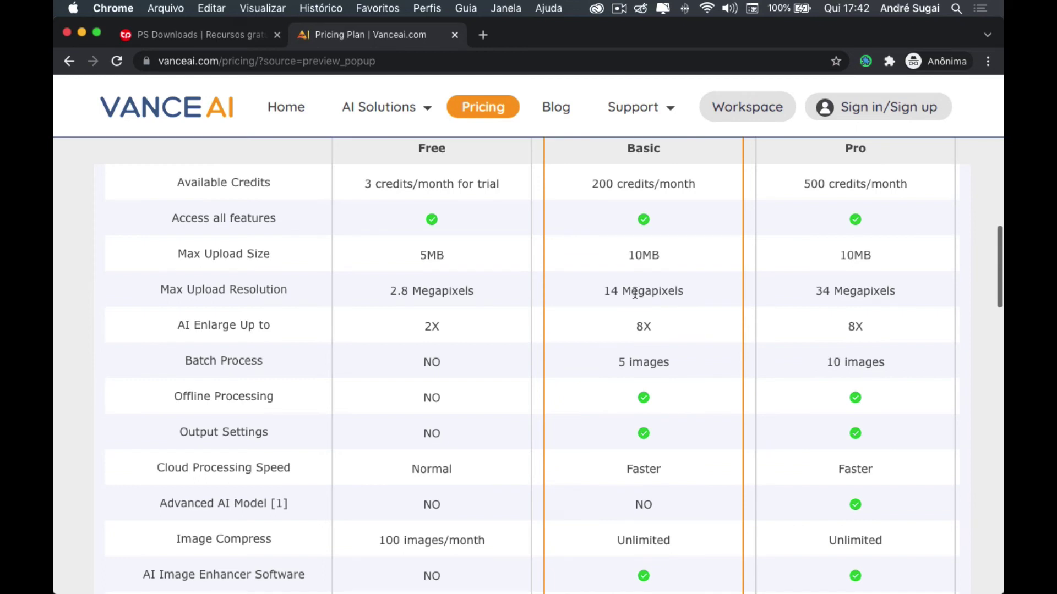
- Scroll down the pricing page past the plan prices to the FAQ section
scroll(635, 293, up, 2)
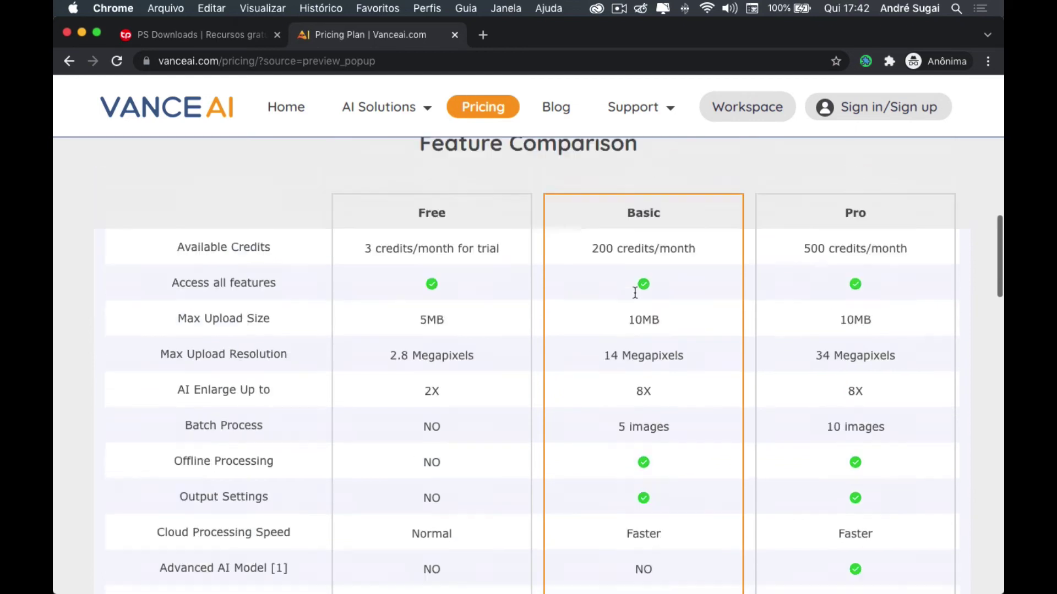
scroll(634, 293, down, 4)
scroll(635, 296, down, 5)
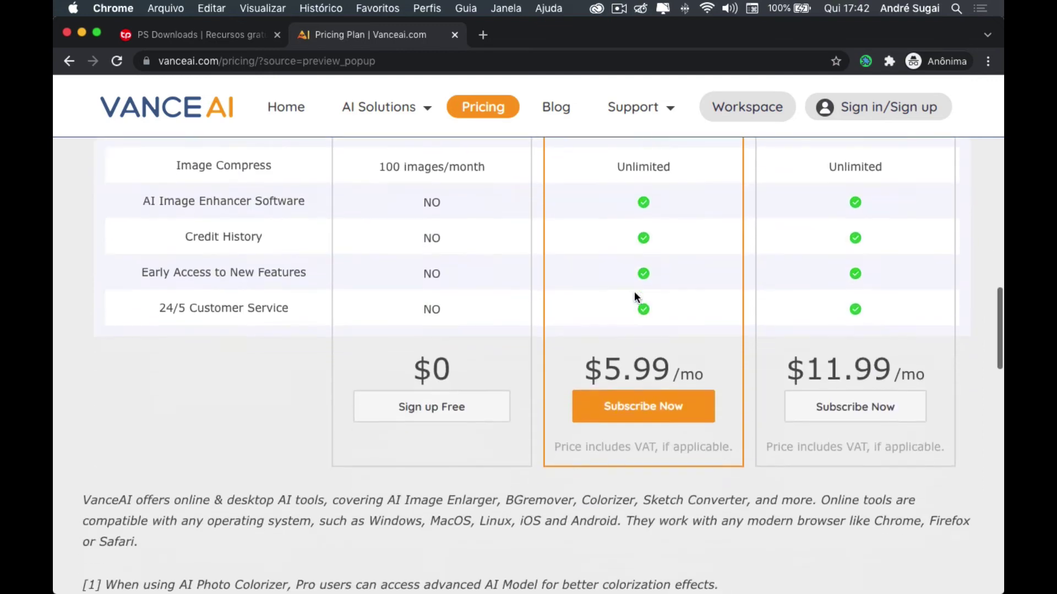
scroll(635, 295, down, 1)
scroll(634, 293, down, 2)
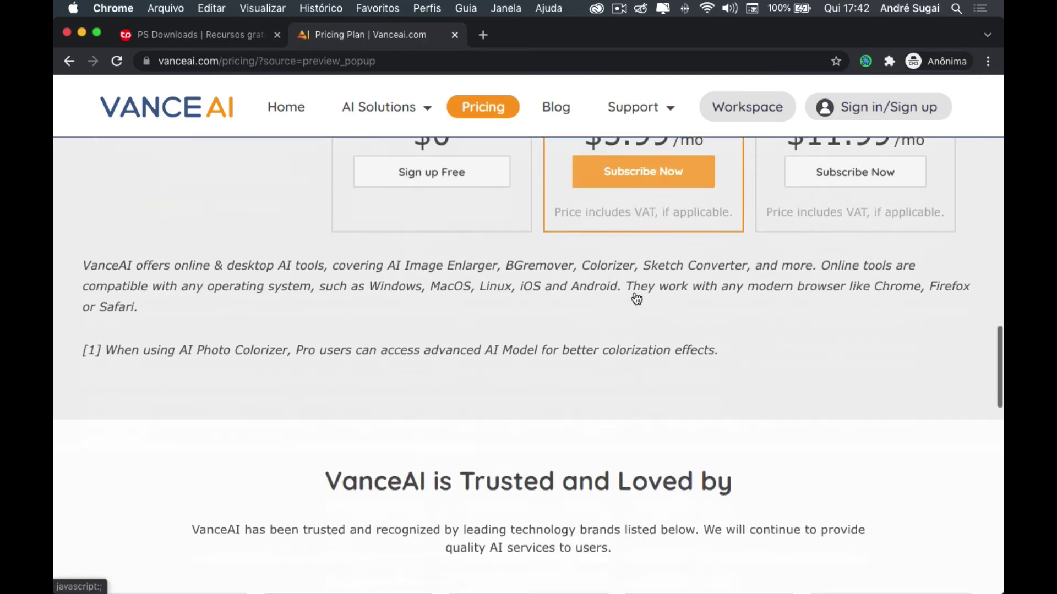
scroll(634, 293, down, 2)
scroll(634, 293, down, 3)
scroll(634, 293, down, 4)
scroll(635, 298, down, 2)
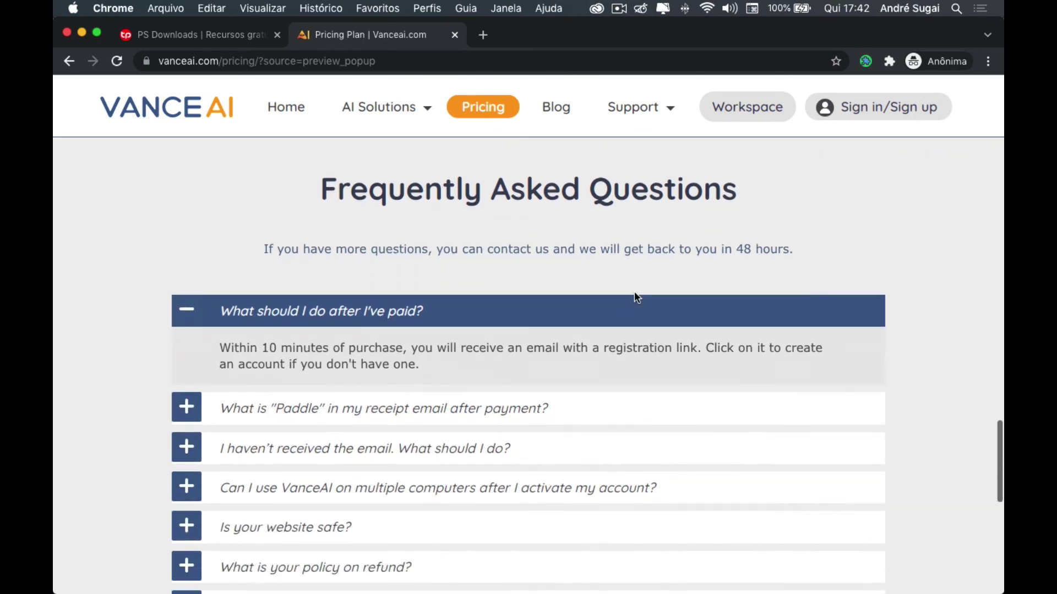
scroll(635, 298, down, 4)
scroll(635, 297, down, 2)
scroll(635, 297, down, 2)
scroll(635, 293, down, 1)
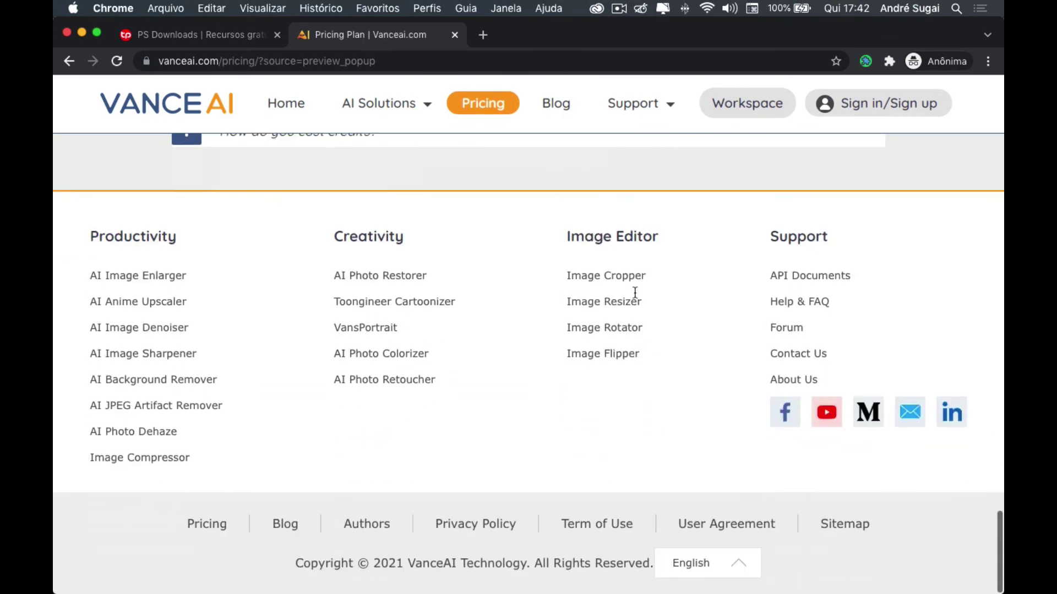
- Scroll back up to the Christmas sale plans: Basic $5.99/mo and Pro $11.99/mo, VAT included
scroll(635, 296, up, 4)
scroll(637, 299, up, 4)
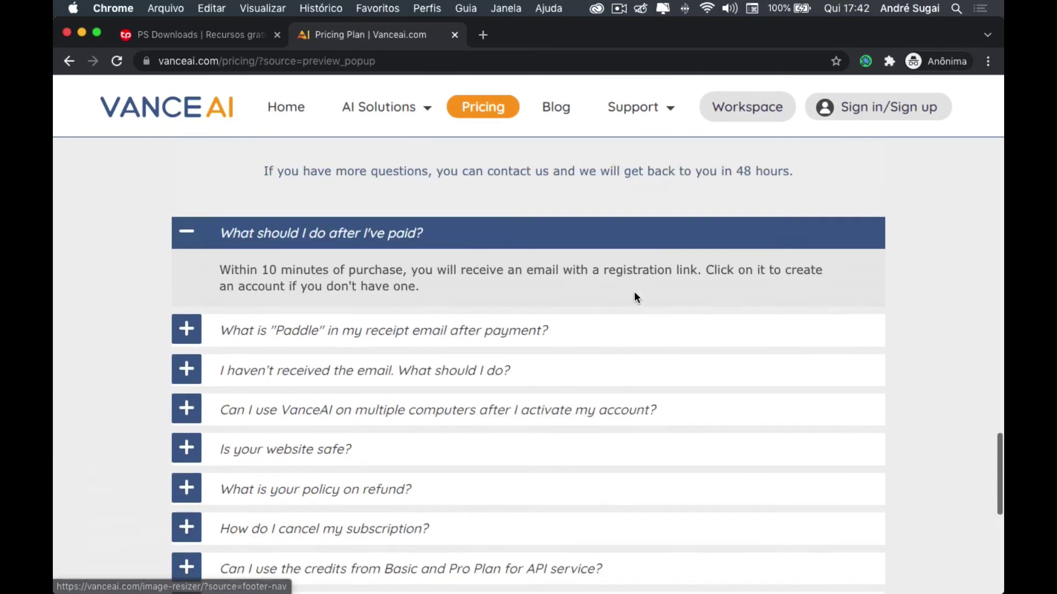
scroll(636, 298, up, 4)
scroll(636, 297, up, 4)
scroll(636, 297, up, 3)
scroll(636, 297, up, 2)
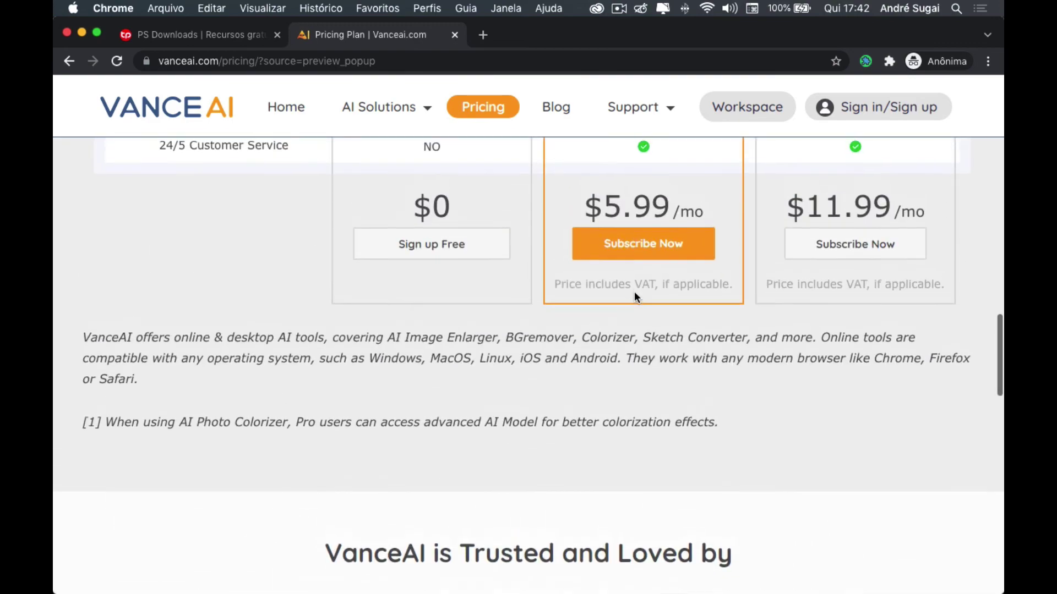
scroll(636, 297, up, 6)
scroll(636, 298, up, 7)
scroll(635, 292, up, 4)
scroll(635, 293, up, 4)
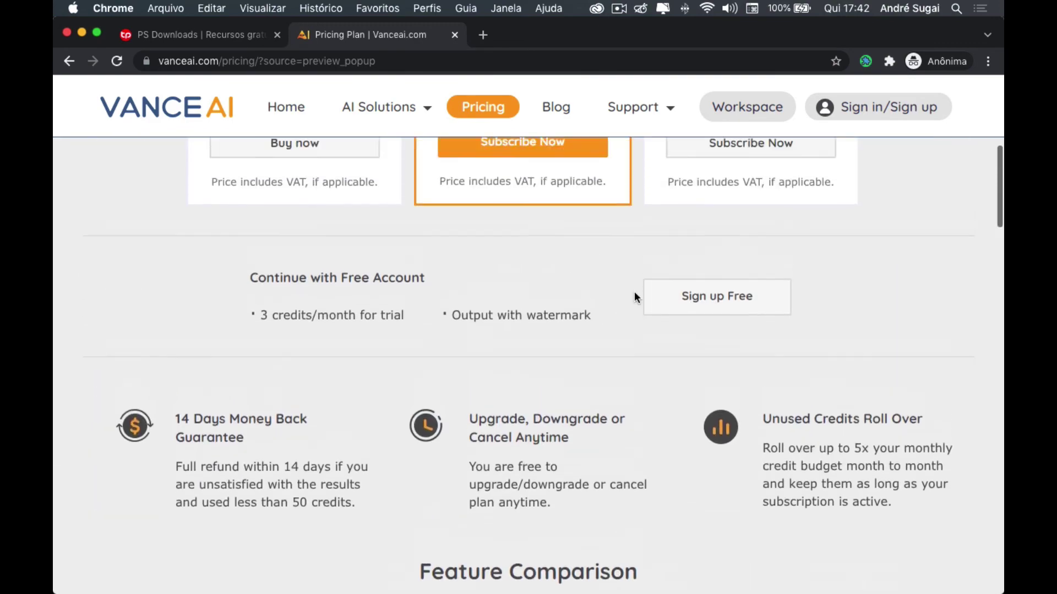
scroll(634, 294, up, 3)
scroll(634, 294, up, 3)
scroll(636, 297, up, 3)
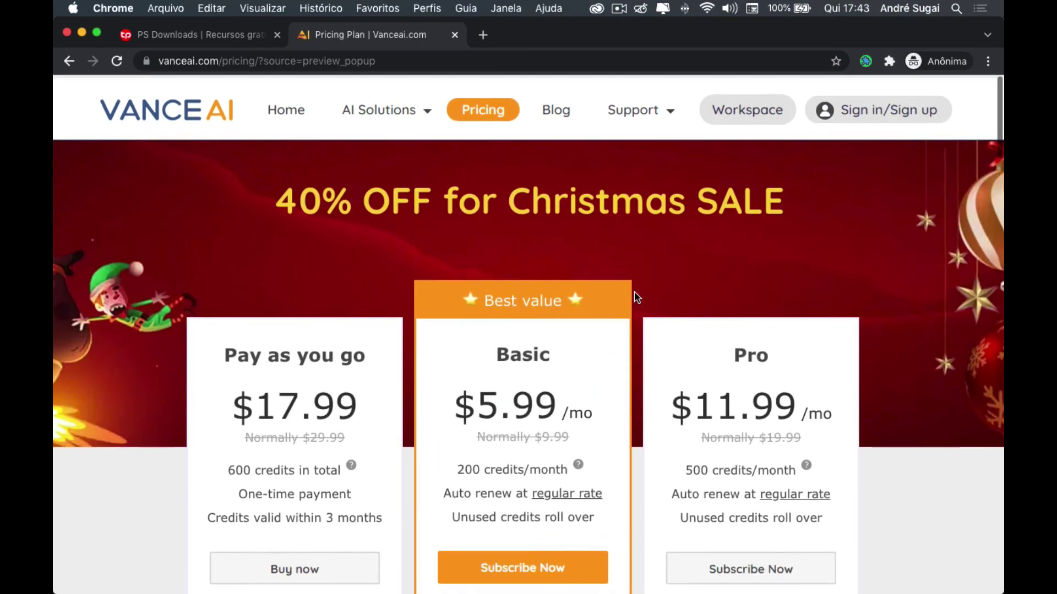
- Scroll down to the page footer to review its tool links
scroll(636, 298, down, 3)
scroll(636, 297, down, 3)
scroll(635, 293, down, 3)
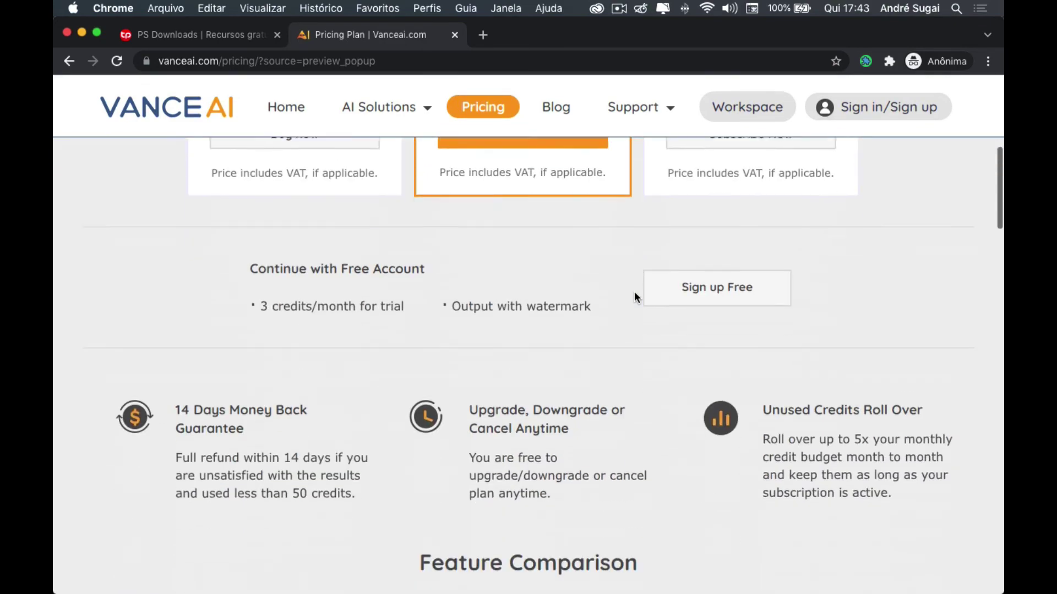
scroll(634, 293, down, 4)
scroll(635, 294, down, 3)
scroll(635, 292, down, 3)
scroll(635, 293, down, 5)
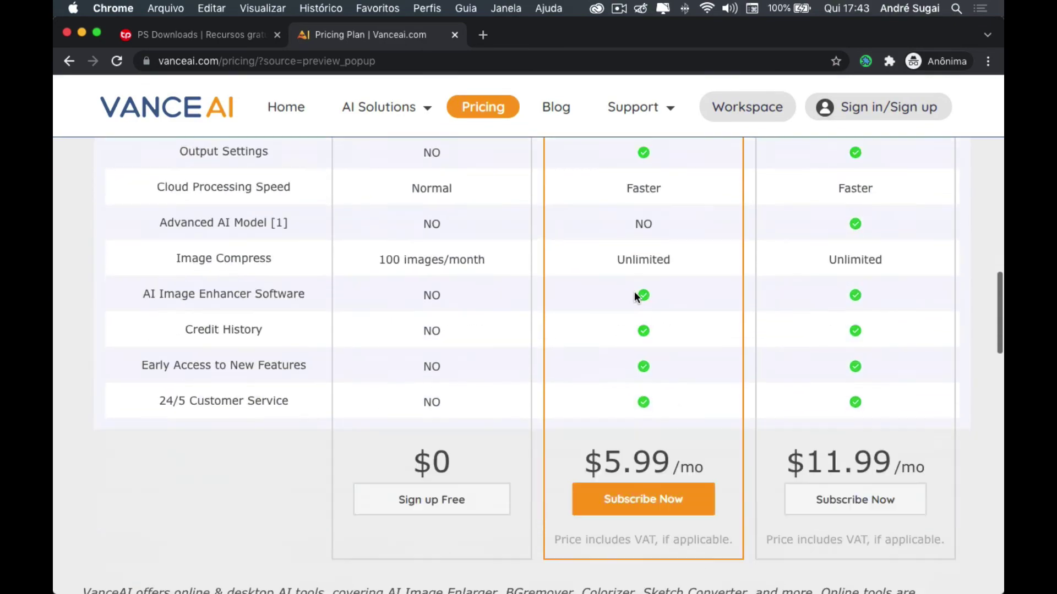
scroll(634, 292, down, 4)
scroll(634, 292, down, 4)
scroll(636, 297, down, 5)
scroll(636, 298, down, 5)
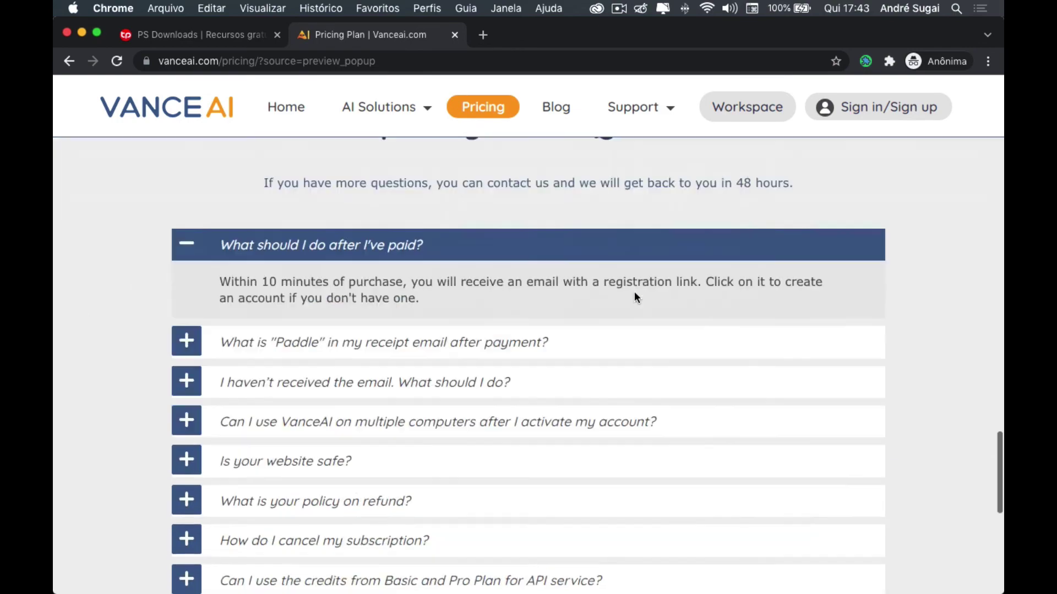
scroll(636, 298, down, 3)
scroll(635, 297, down, 4)
scroll(636, 298, down, 2)
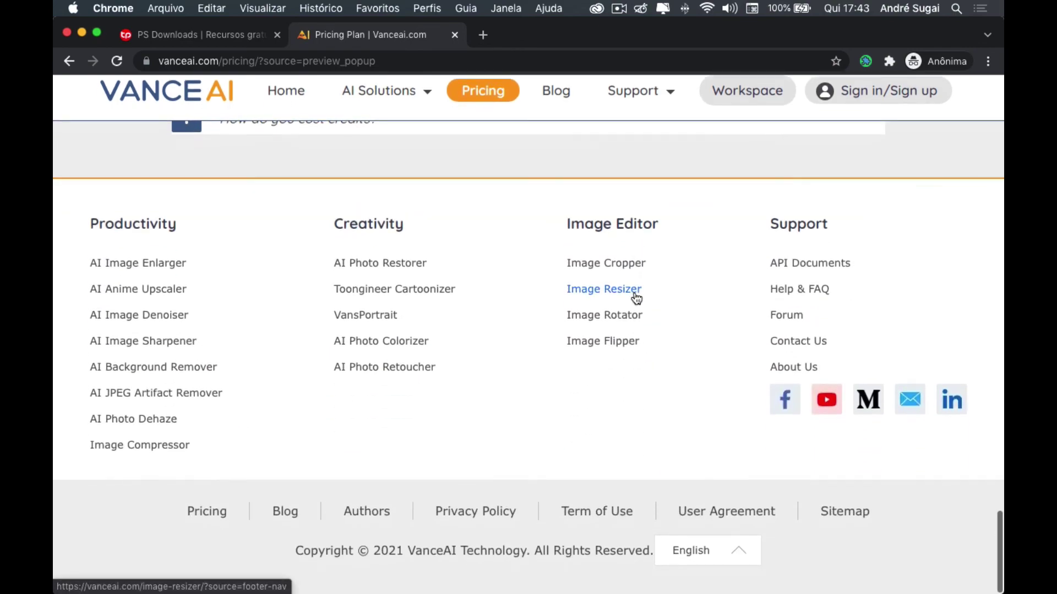